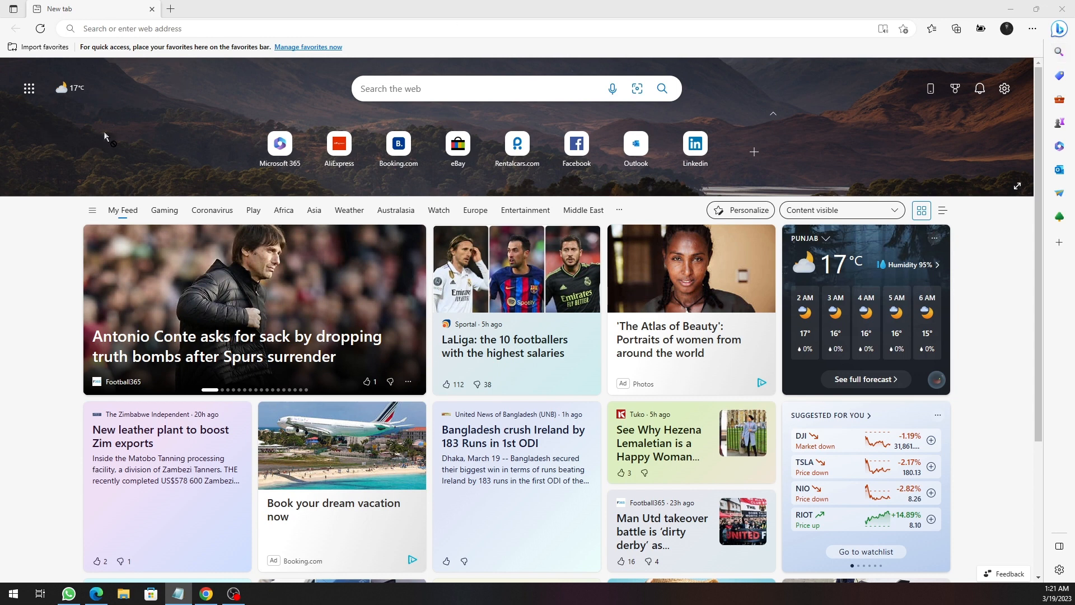
- Close the Microsoft Edge window and open Task Manager
{"action": "left_click", "coordinate": [341, 14]}
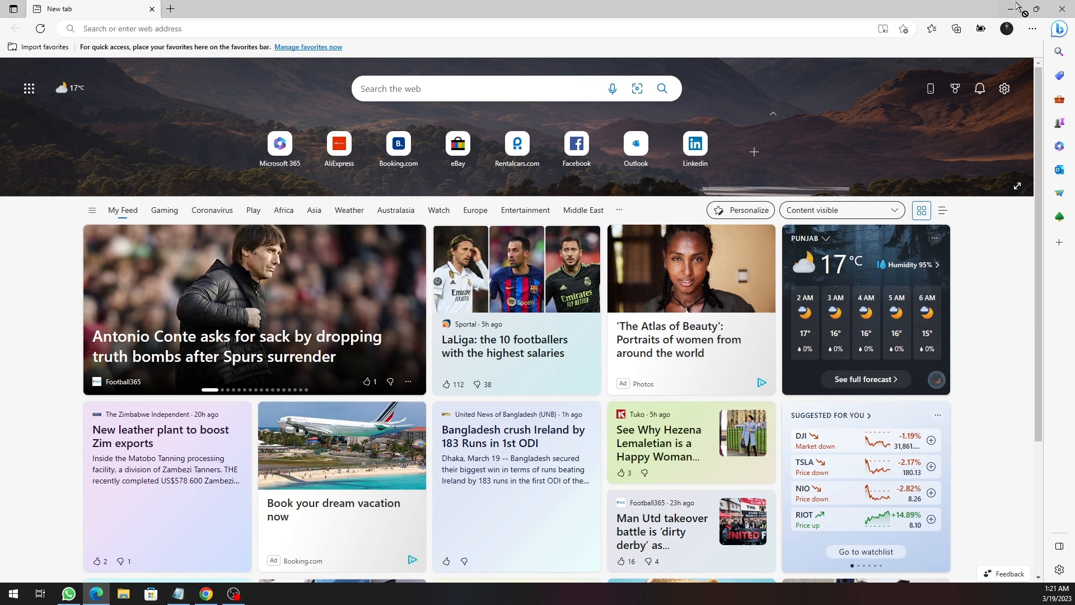
{"action": "left_click", "coordinate": [1063, 8]}
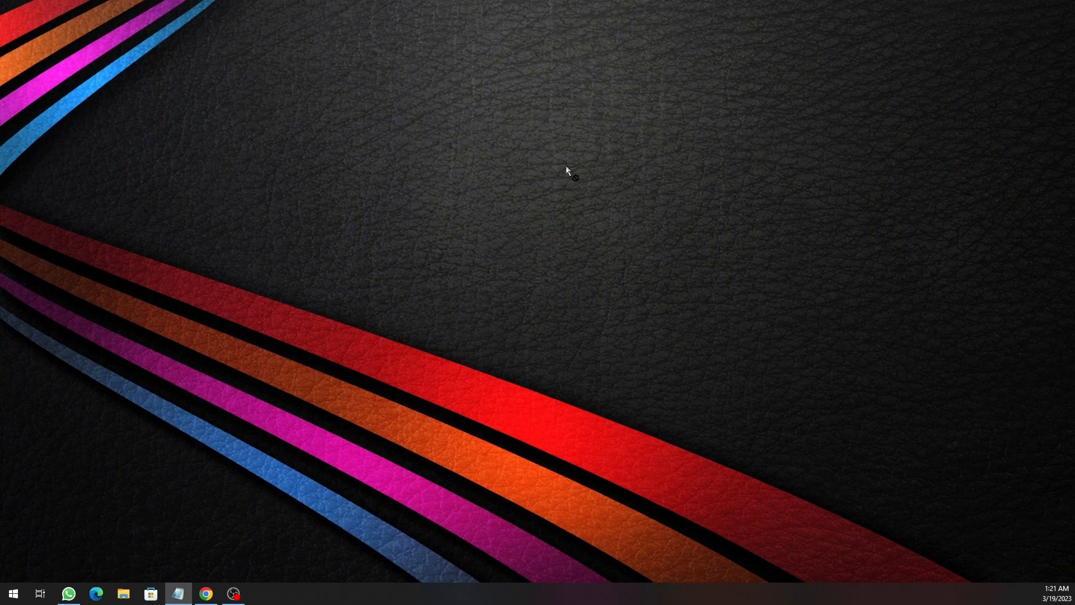
{"action": "right_click", "coordinate": [422, 601]}
{"action": "left_click", "coordinate": [453, 548]}
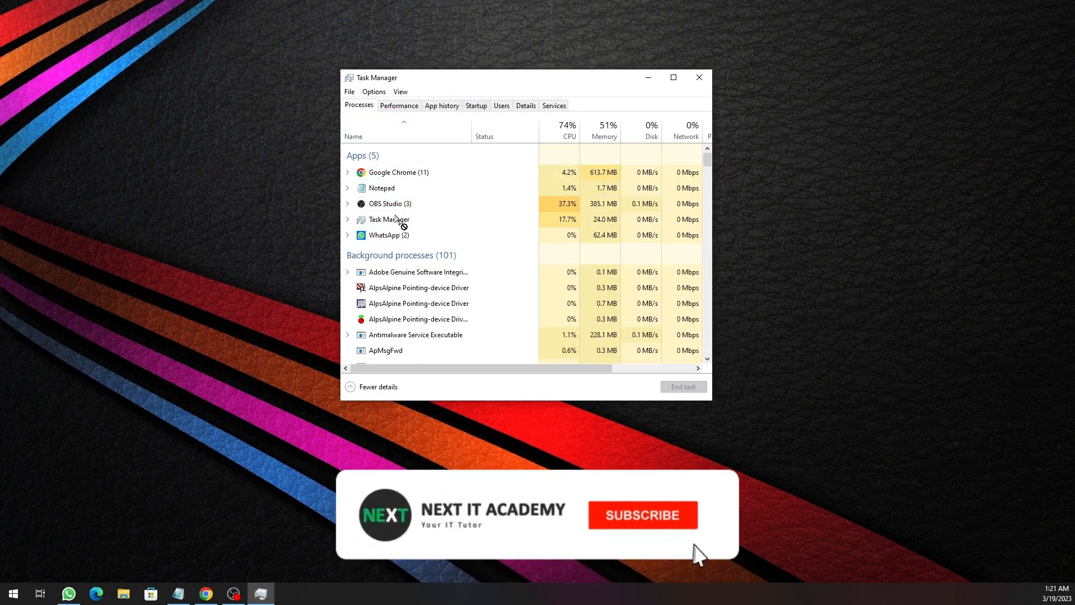
- Find the Microsoft Edge background processes in the process list and end them one after another
{"action": "left_click", "coordinate": [417, 303]}
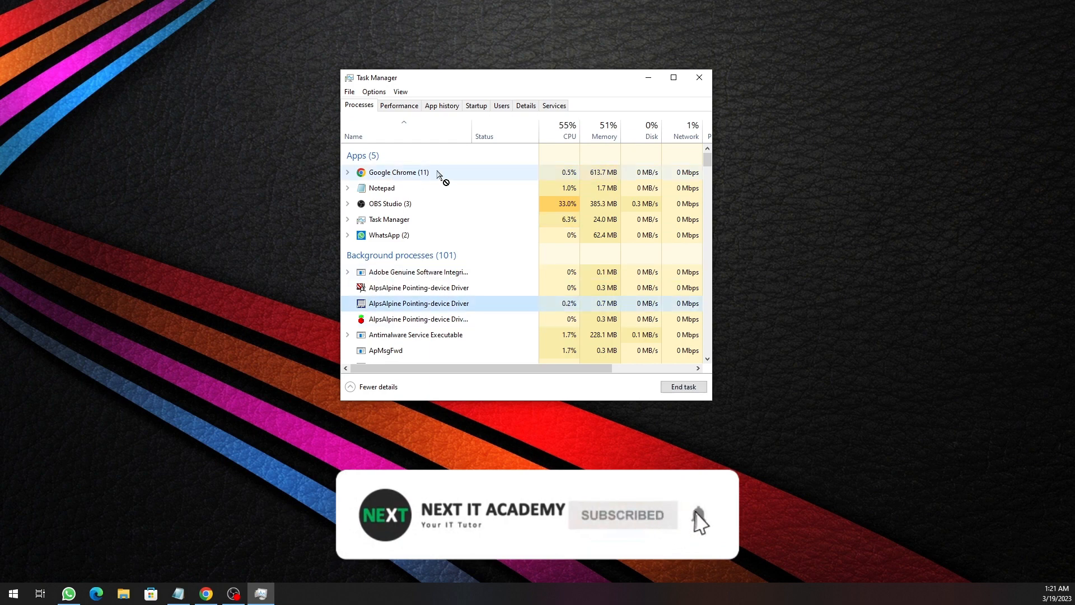
{"action": "left_click", "coordinate": [437, 171]}
{"action": "key", "text": "m"}
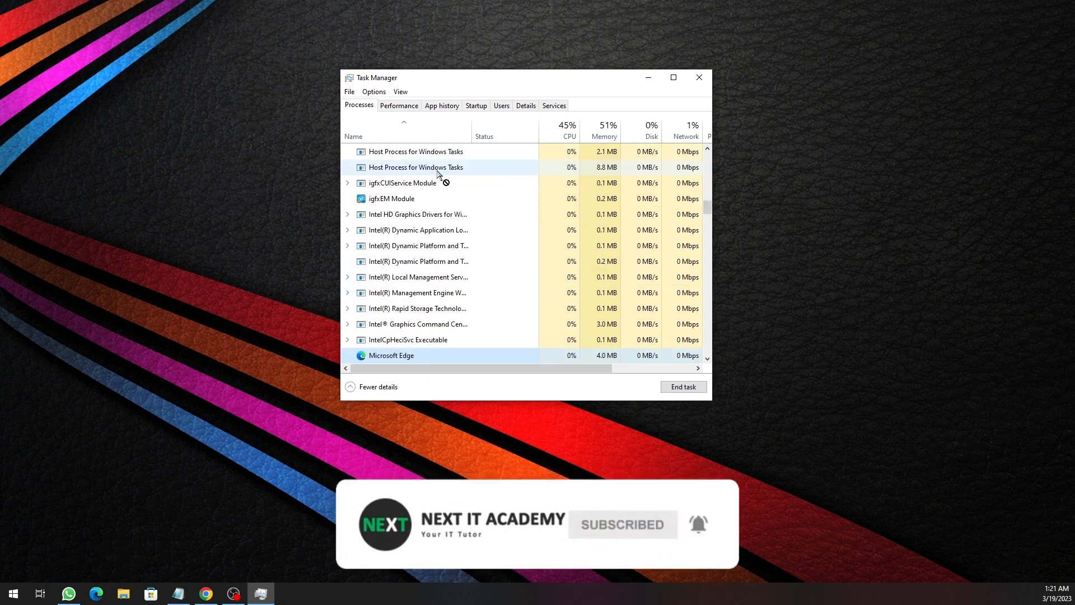
{"action": "scroll", "coordinate": [413, 290], "scroll_direction": "down", "scroll_amount": 2}
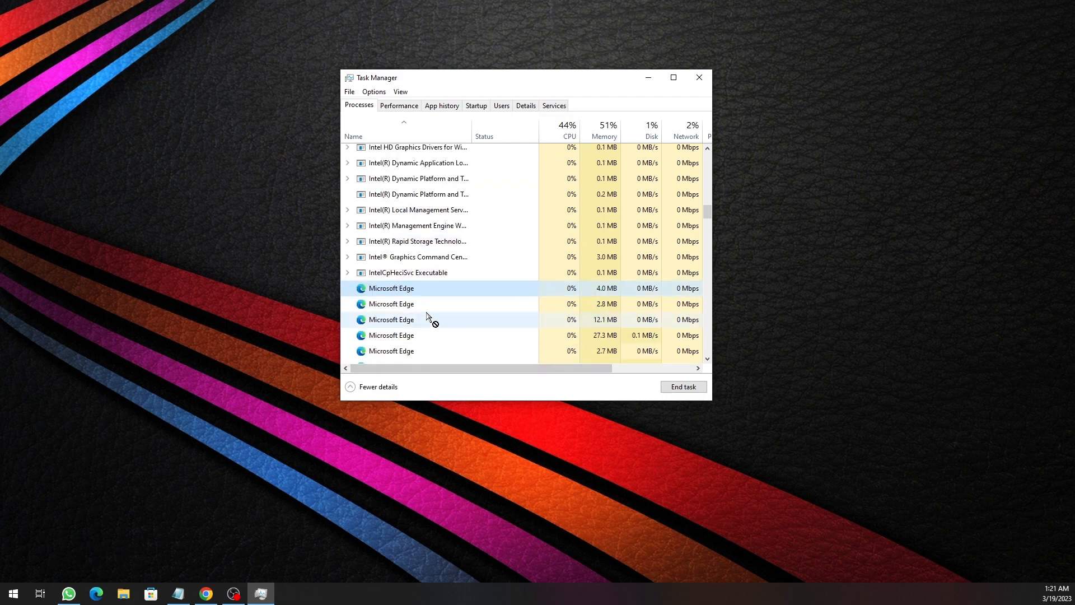
{"action": "scroll", "coordinate": [432, 319], "scroll_direction": "down", "scroll_amount": 1}
{"action": "left_click", "coordinate": [684, 387]}
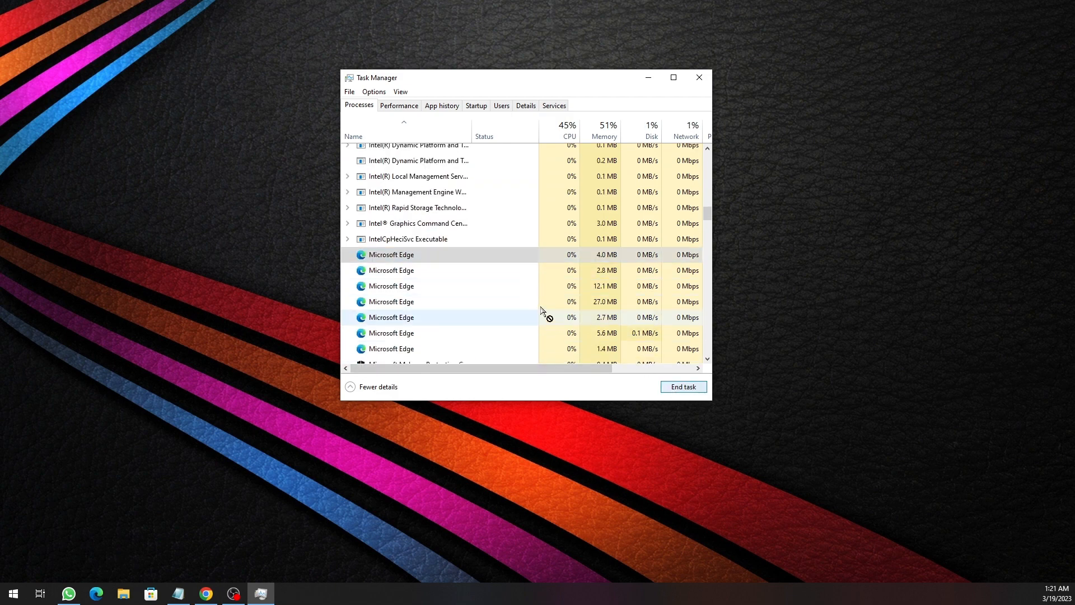
{"action": "left_click", "coordinate": [420, 271]}
{"action": "left_click", "coordinate": [673, 388]}
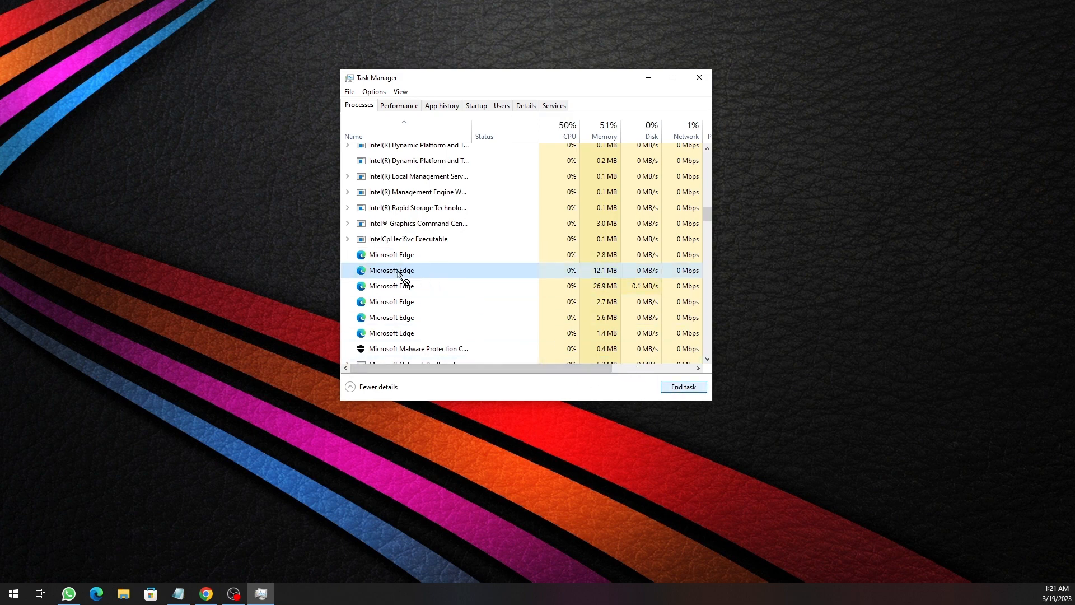
{"action": "left_click", "coordinate": [402, 289]}
{"action": "left_click", "coordinate": [679, 390]}
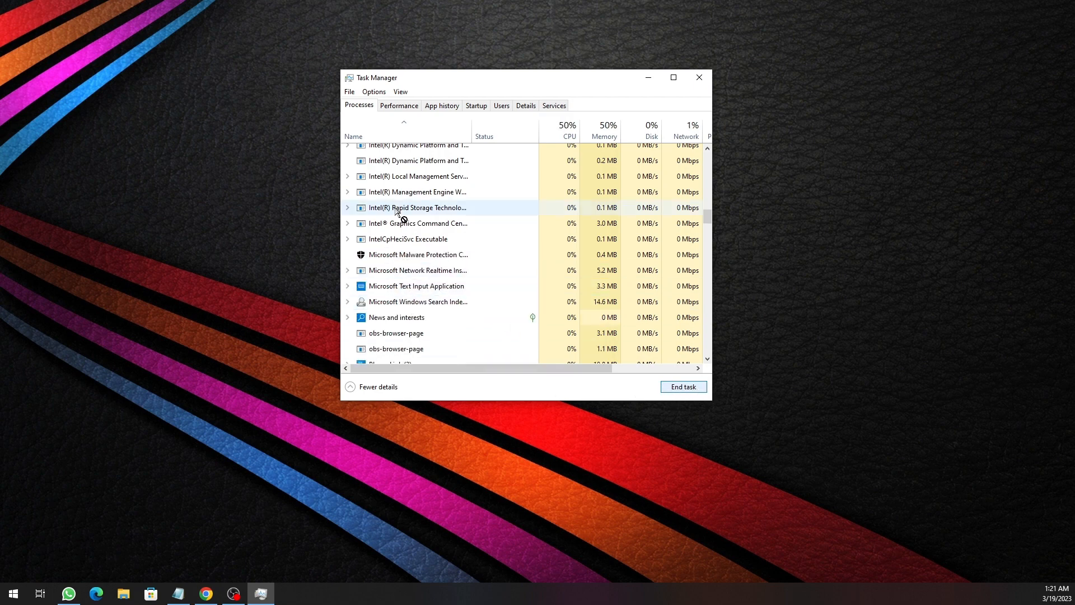
- Check the rest of the process list for remaining Microsoft Edge processes, then close Task Manager
{"action": "scroll", "coordinate": [397, 312], "scroll_direction": "down", "scroll_amount": 3}
{"action": "scroll", "coordinate": [406, 321], "scroll_direction": "up", "scroll_amount": 2}
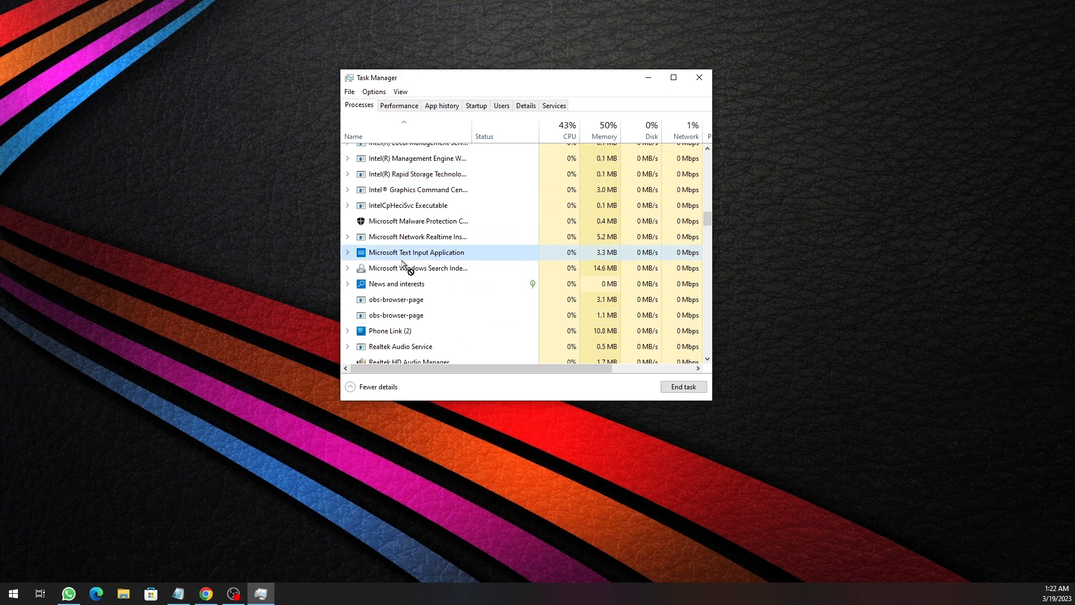
{"action": "scroll", "coordinate": [417, 277], "scroll_direction": "up", "scroll_amount": 6}
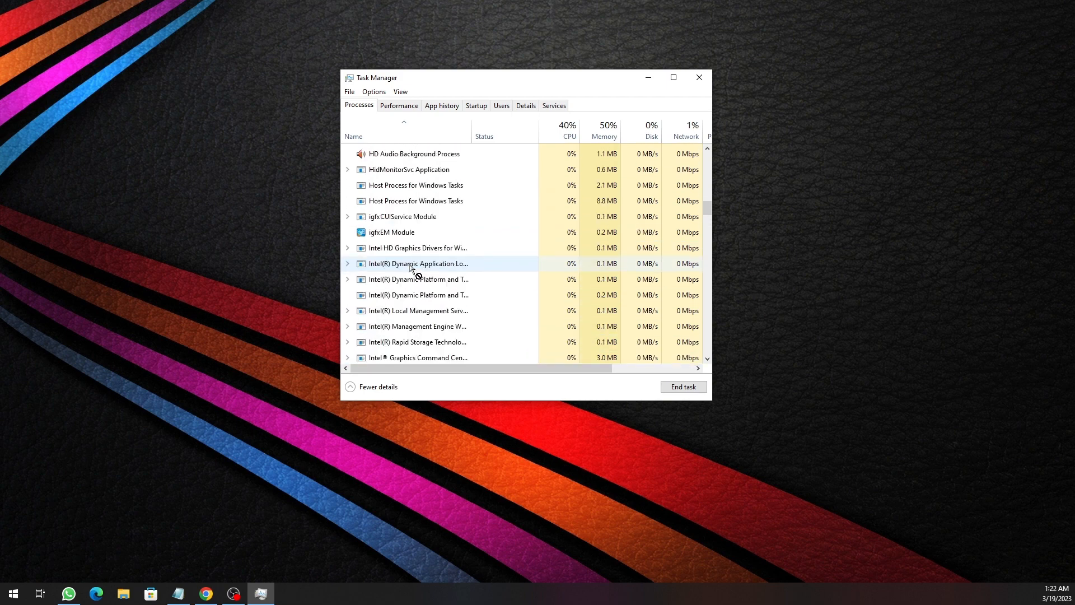
{"action": "scroll", "coordinate": [412, 269], "scroll_direction": "up", "scroll_amount": 1}
{"action": "scroll", "coordinate": [417, 291], "scroll_direction": "down", "scroll_amount": 8}
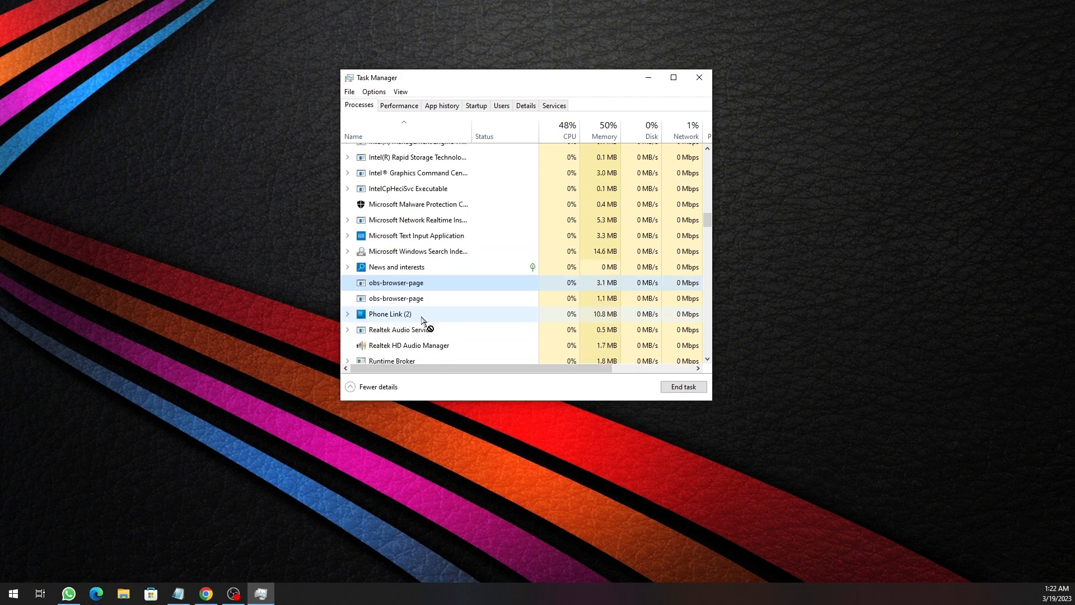
{"action": "scroll", "coordinate": [422, 321], "scroll_direction": "down", "scroll_amount": 15}
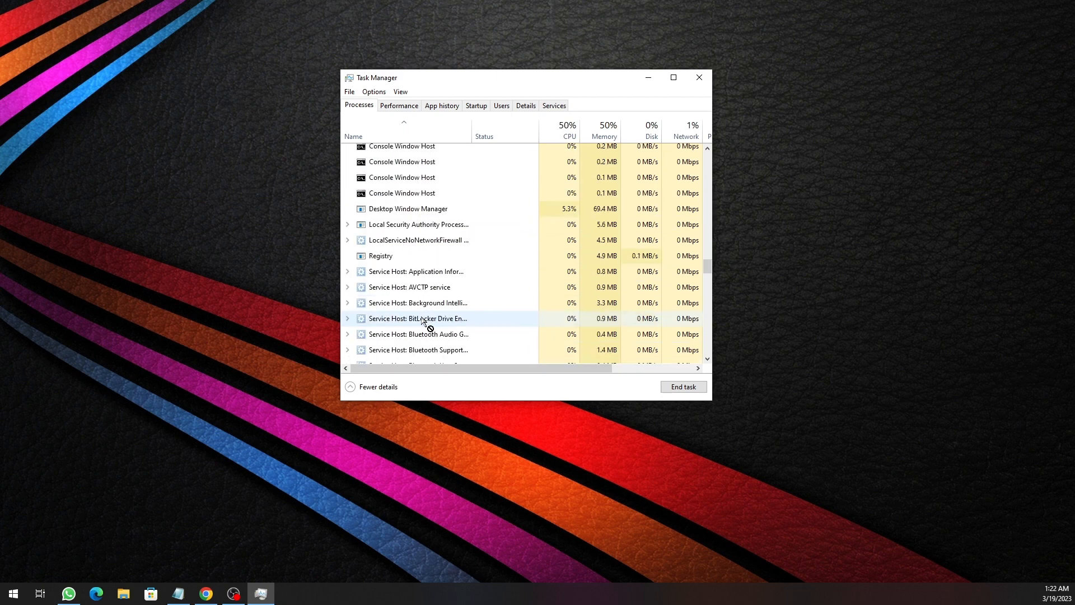
{"action": "left_click", "coordinate": [700, 77]}
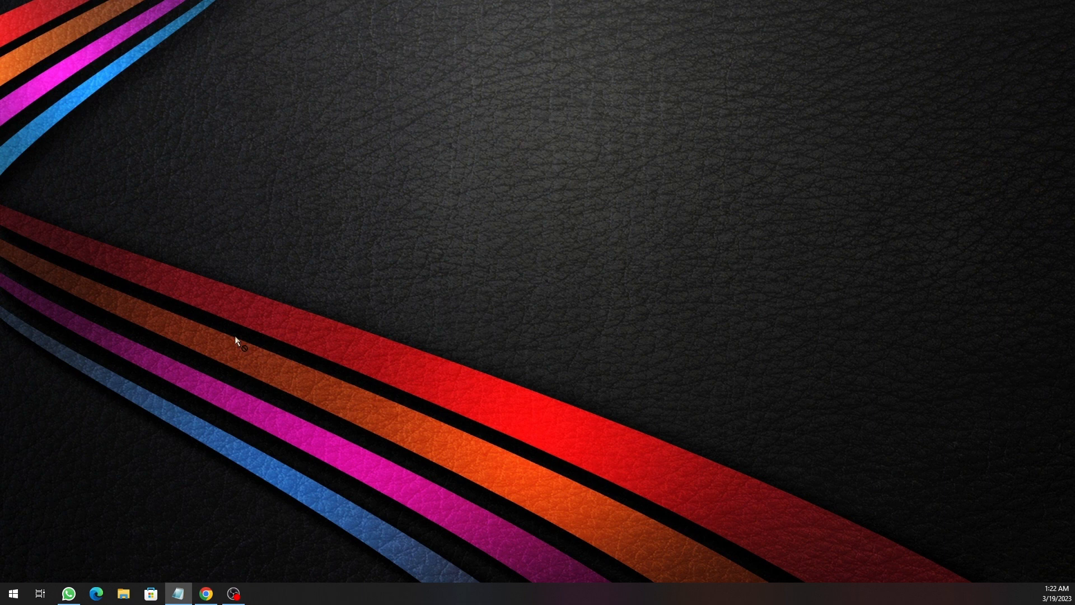
- Search Windows for "regedit" and open Registry Editor
{"action": "left_click", "coordinate": [22, 595]}
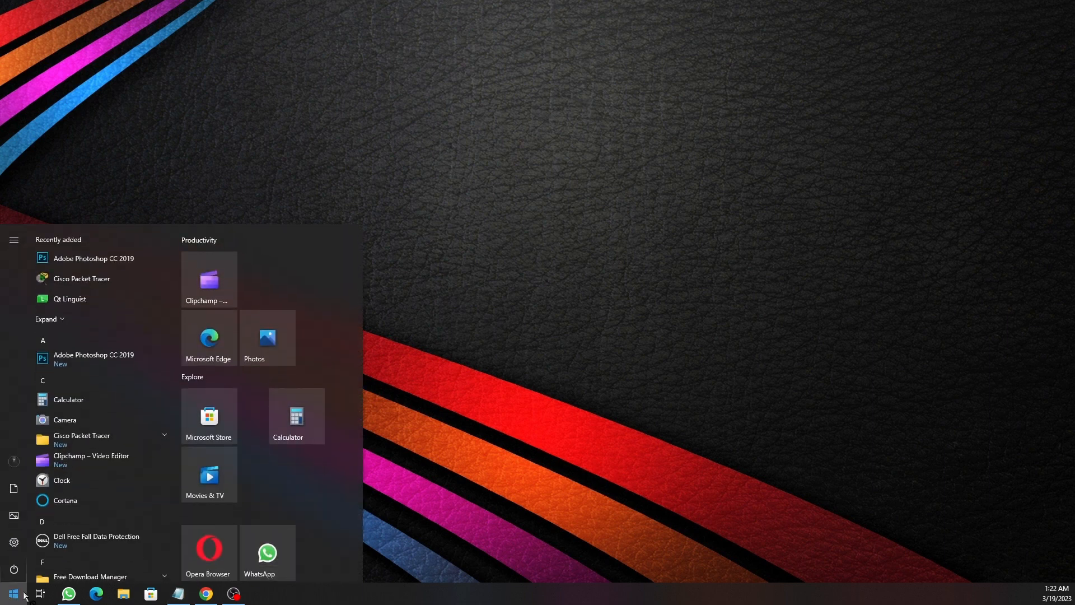
{"action": "type", "text": "re"}
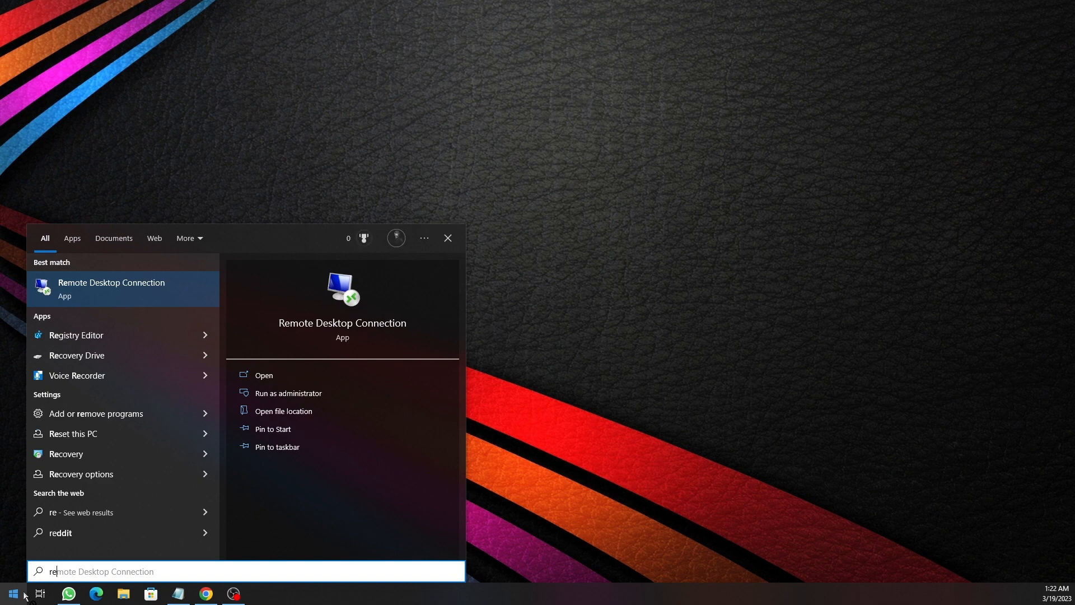
{"action": "type", "text": "ge"}
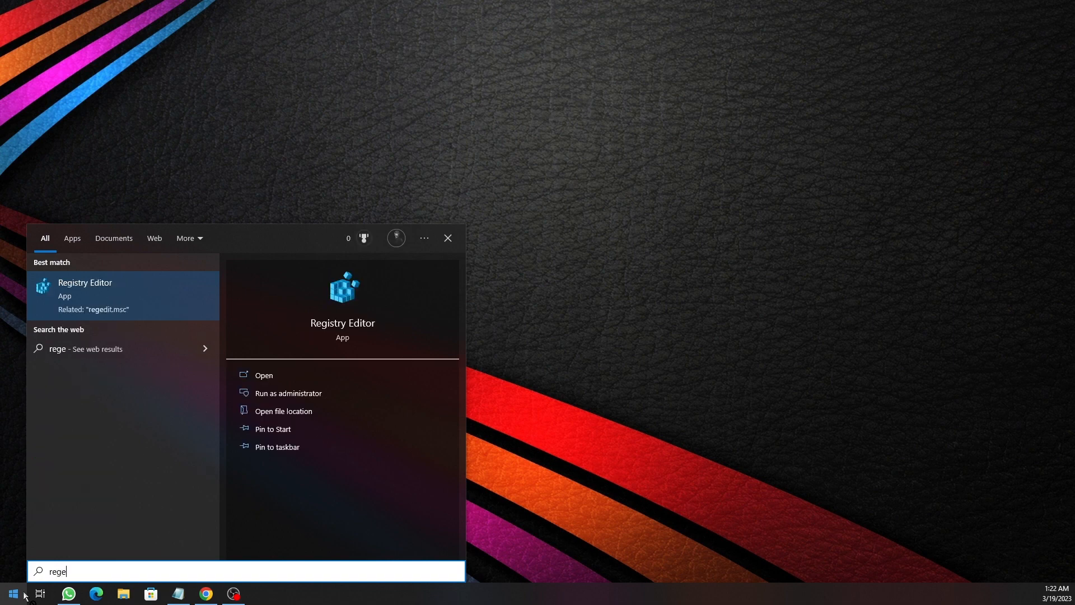
{"action": "type", "text": "dit"}
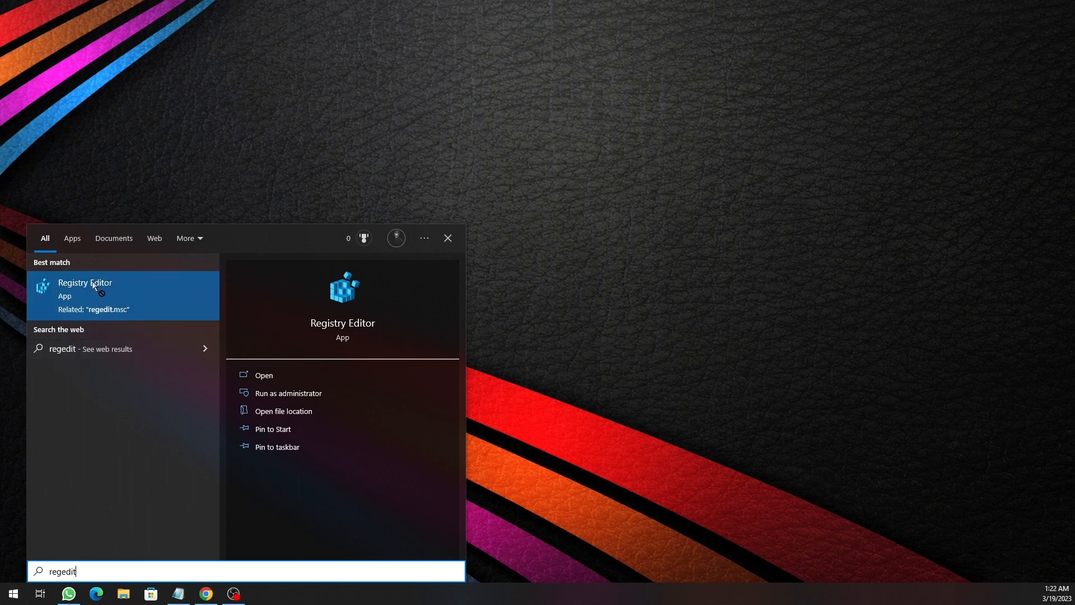
{"action": "left_click", "coordinate": [125, 291]}
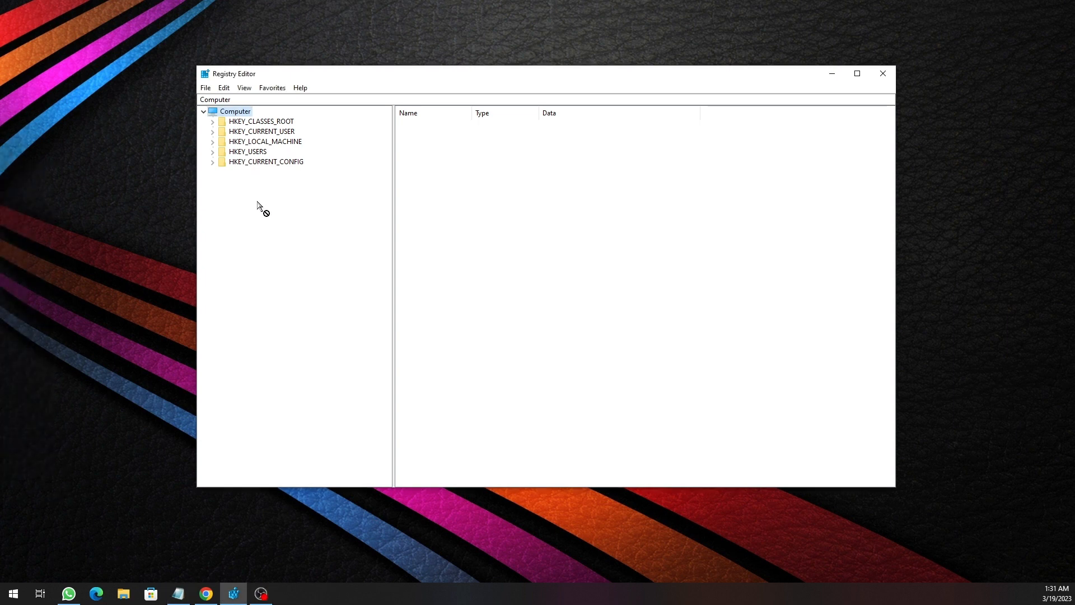
- Expand HKEY_LOCAL_MACHINE in the registry tree and open its SOFTWARE key
{"action": "left_click", "coordinate": [239, 144]}
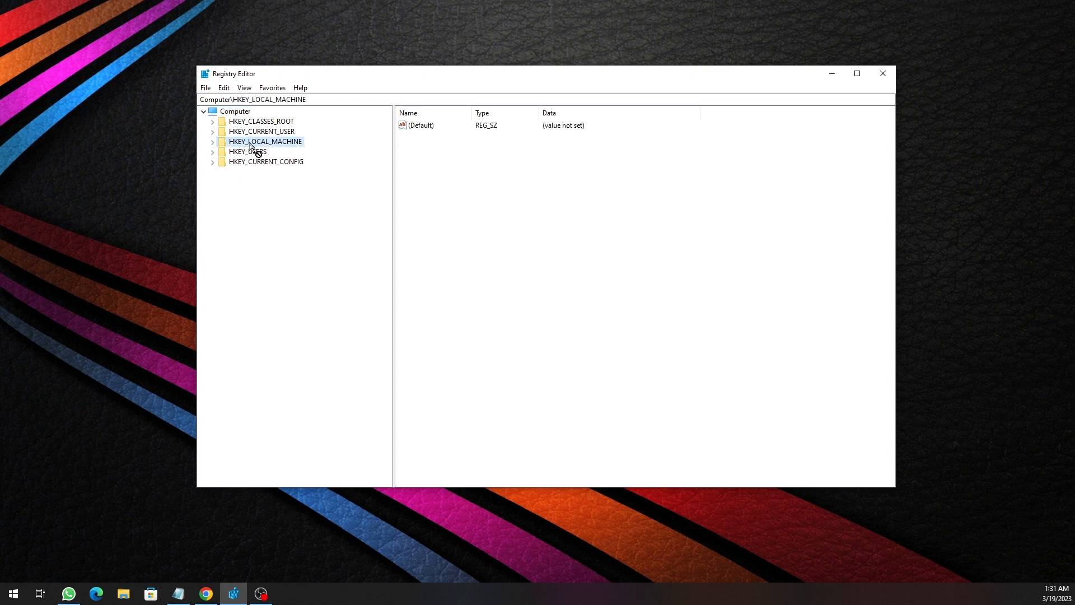
{"action": "left_click", "coordinate": [212, 143]}
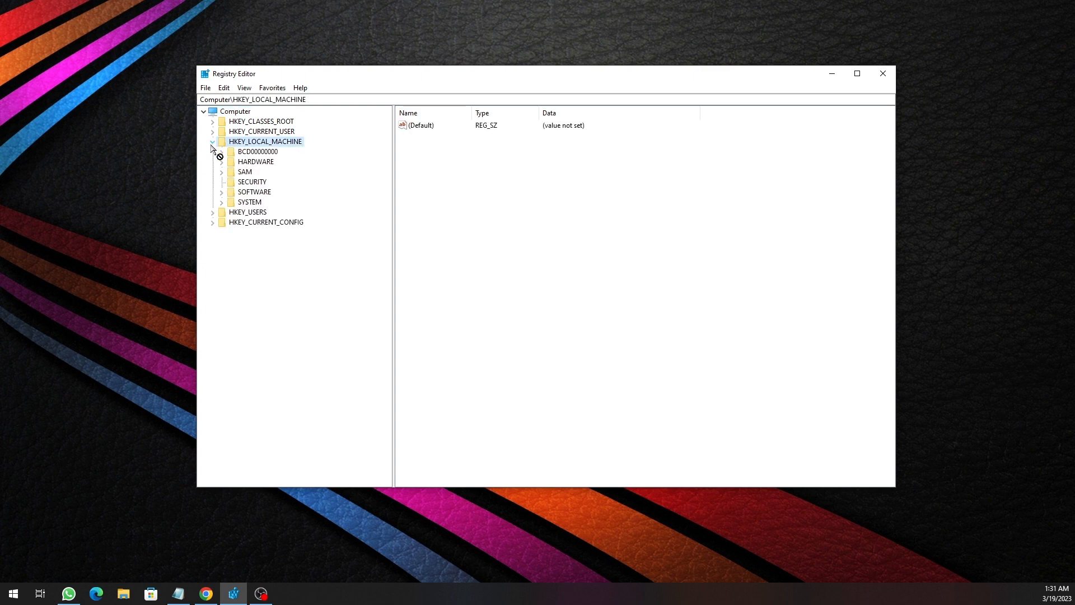
{"action": "left_click", "coordinate": [221, 192]}
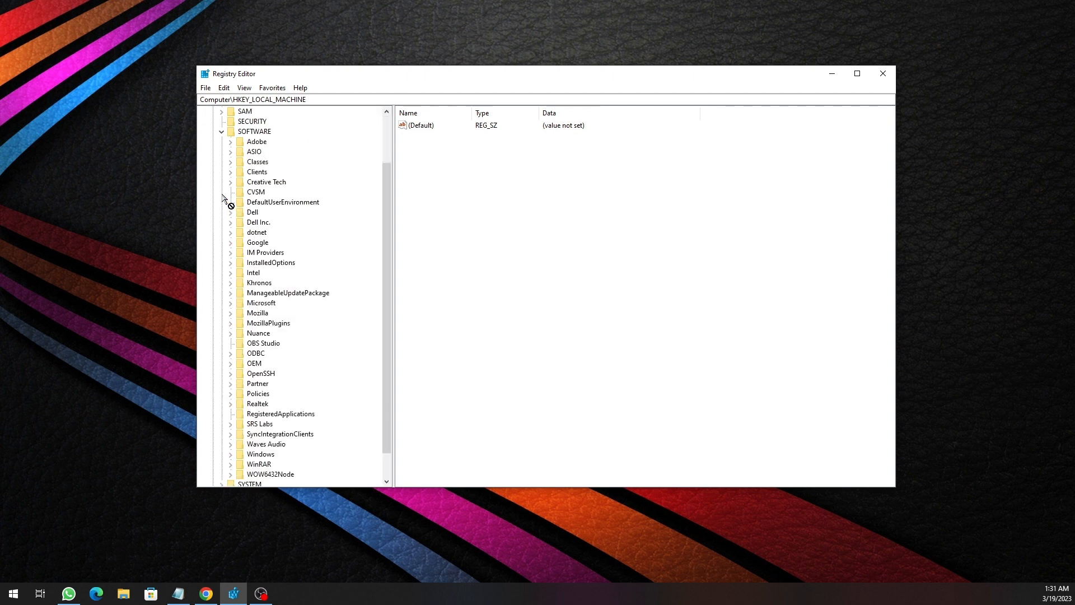
{"action": "left_click", "coordinate": [253, 133]}
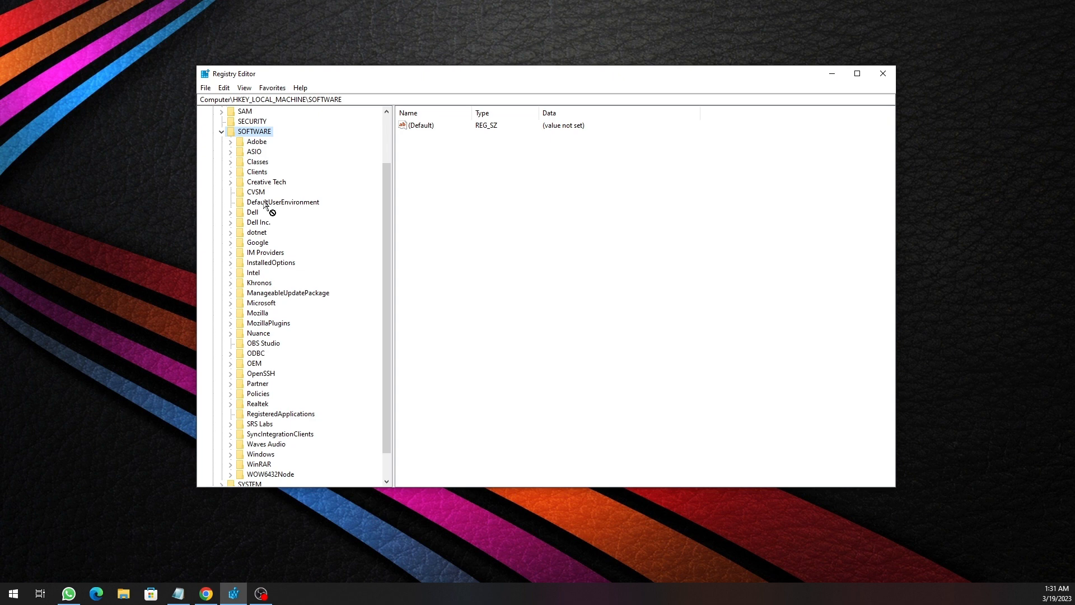
- Expand the Policies key under SOFTWARE and open its Microsoft subkey
{"action": "left_click", "coordinate": [248, 394]}
{"action": "scroll", "coordinate": [271, 369], "scroll_direction": "down", "scroll_amount": 1}
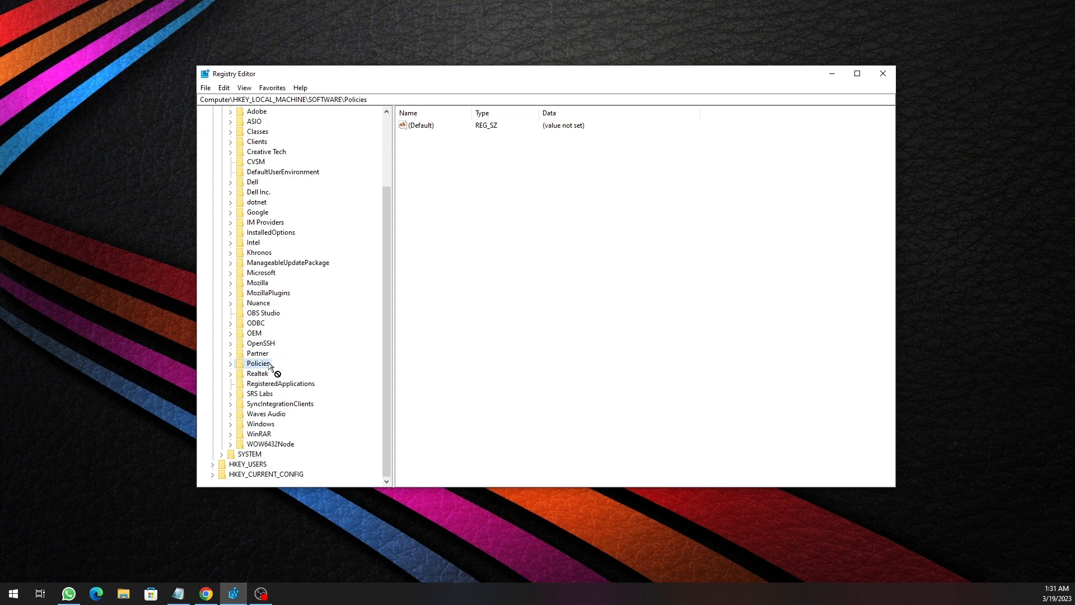
{"action": "left_click", "coordinate": [230, 364]}
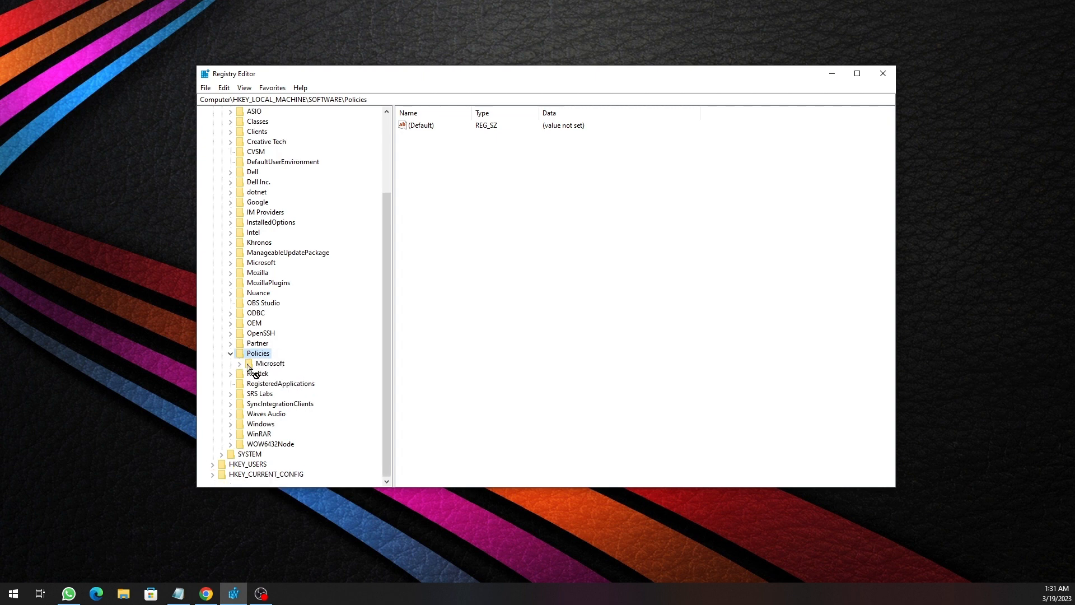
{"action": "left_click", "coordinate": [257, 366]}
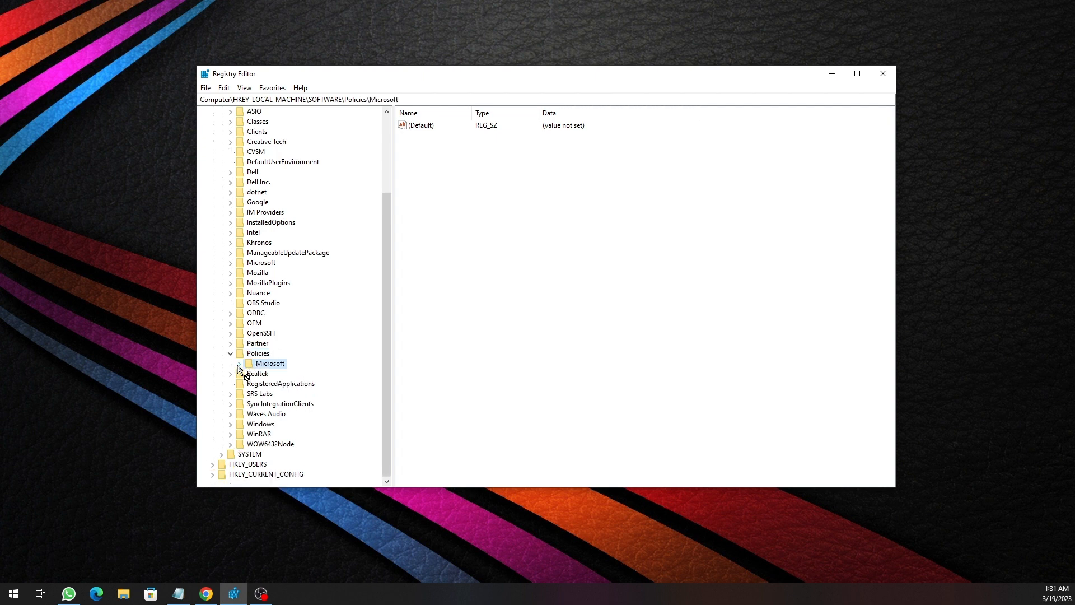
{"action": "left_click", "coordinate": [239, 364]}
{"action": "left_click_drag", "start_coordinate": [245, 357], "coordinate": [252, 305]}
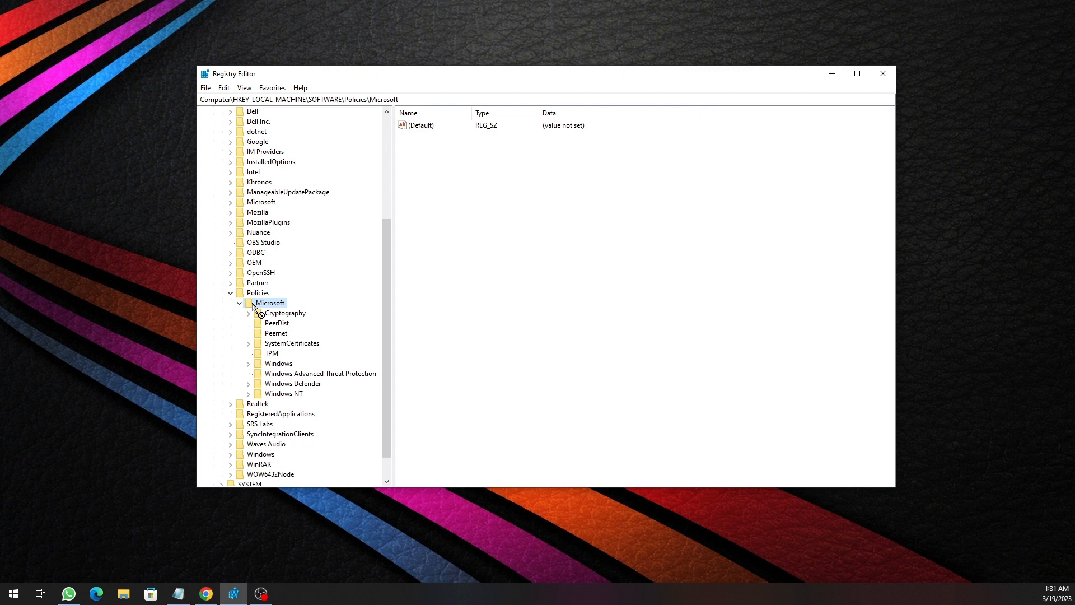
- Create a new key named Edge under HKEY_LOCAL_MACHINE\SOFTWARE\Policies\Microsoft
{"action": "right_click", "coordinate": [253, 305]}
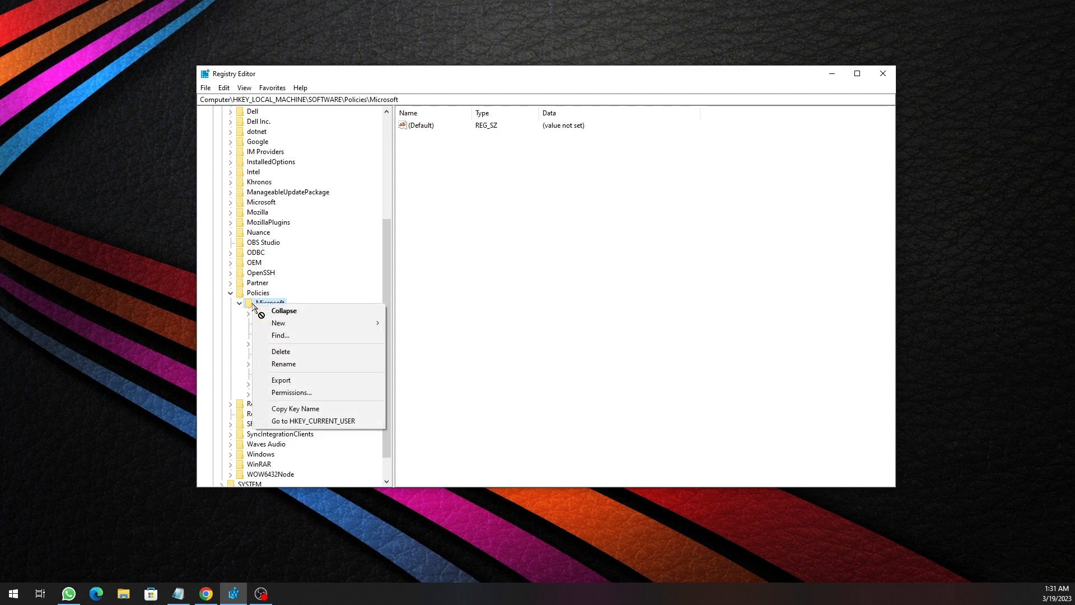
{"action": "mouse_move", "coordinate": [306, 329]}
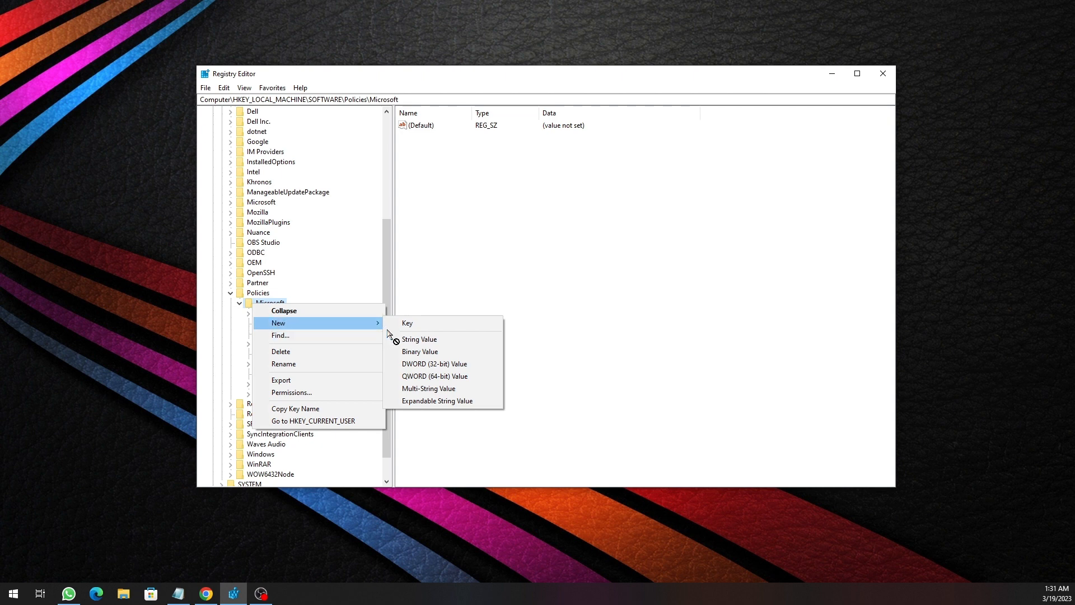
{"action": "left_click", "coordinate": [405, 323]}
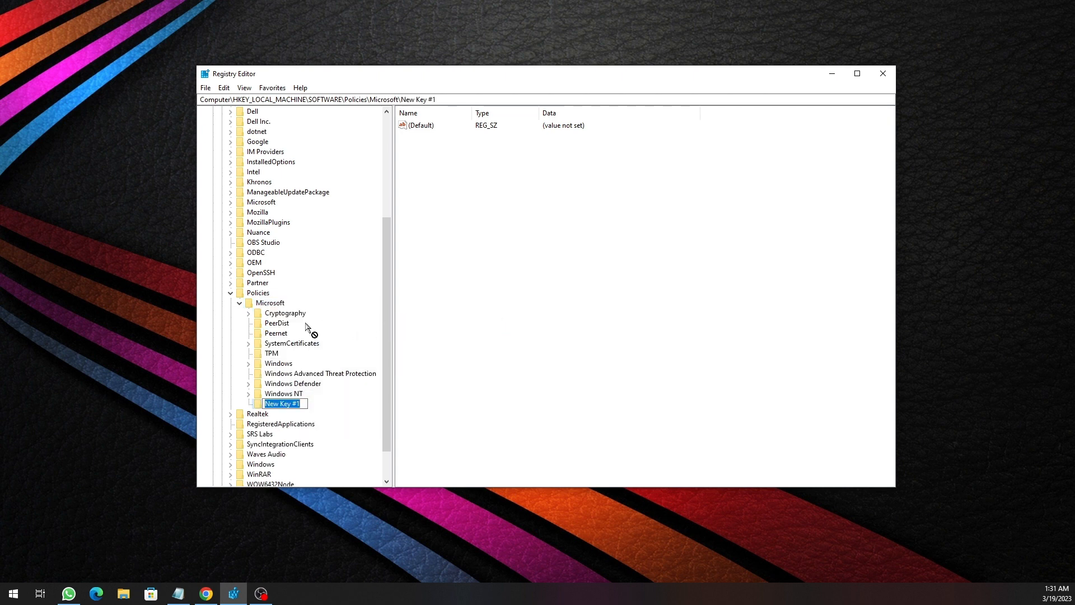
{"action": "type", "text": "Edge"}
{"action": "key", "text": "Return"}
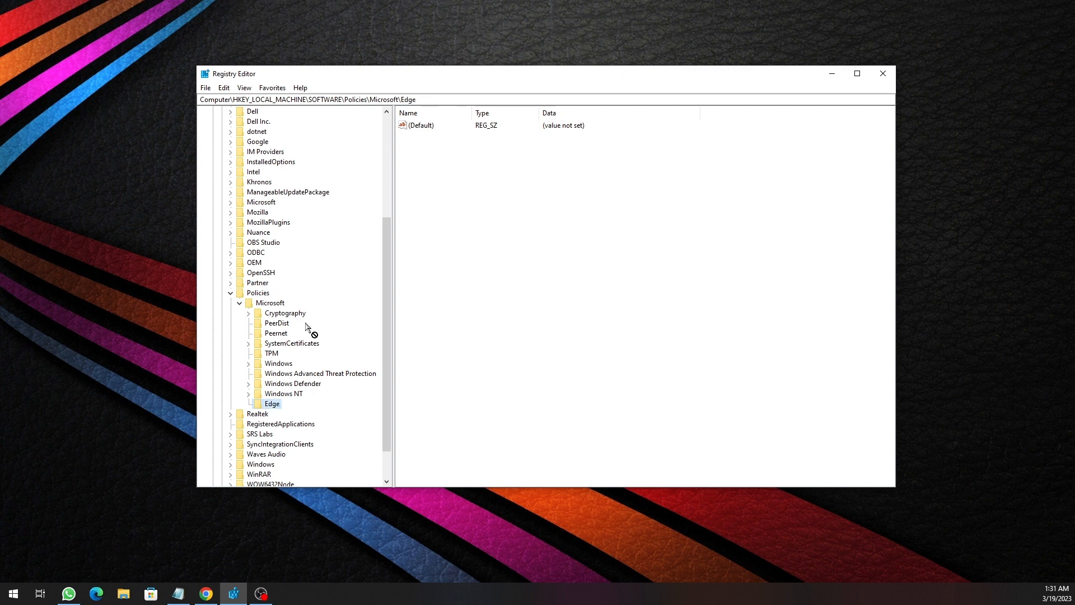
- Create a DWORD (32-bit) value named HubsSidebarEnabled in the Edge policy key
{"action": "scroll", "coordinate": [306, 327], "scroll_direction": "down", "scroll_amount": 2}
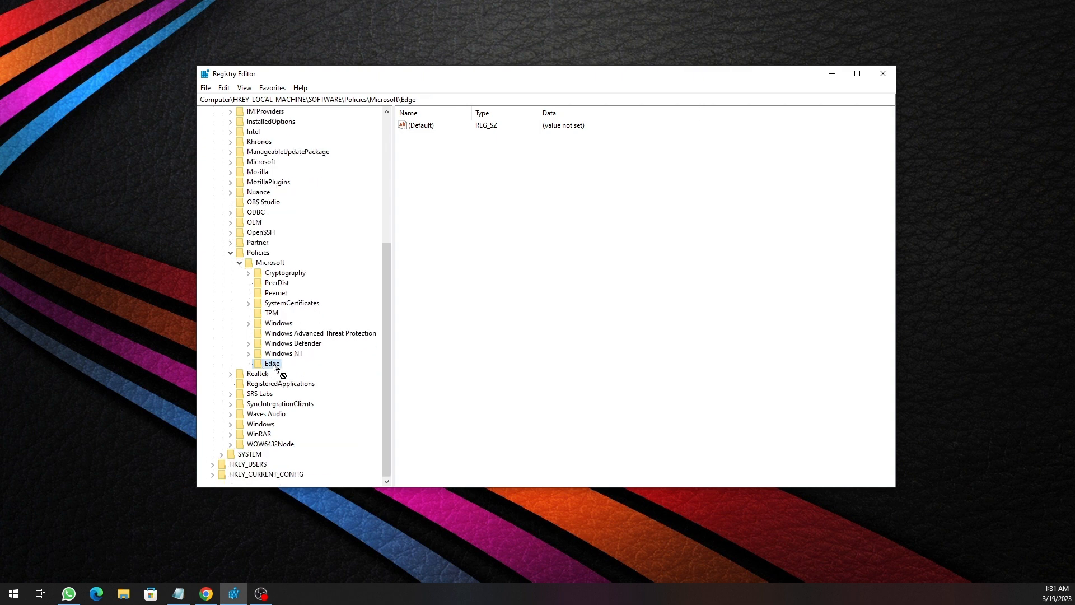
{"action": "left_click", "coordinate": [470, 210]}
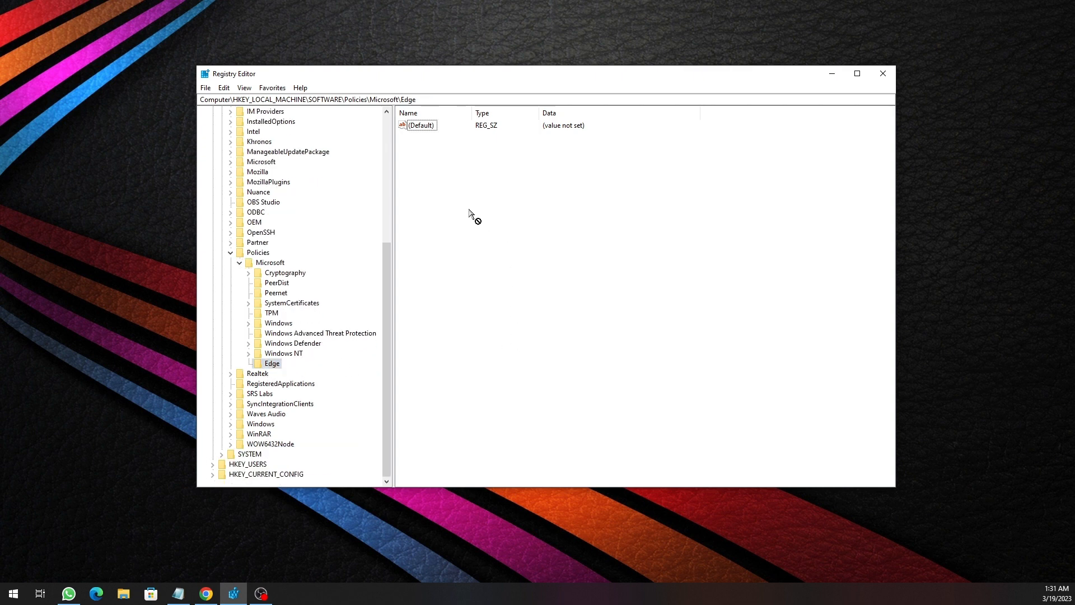
{"action": "right_click", "coordinate": [449, 165]}
{"action": "mouse_move", "coordinate": [462, 173]}
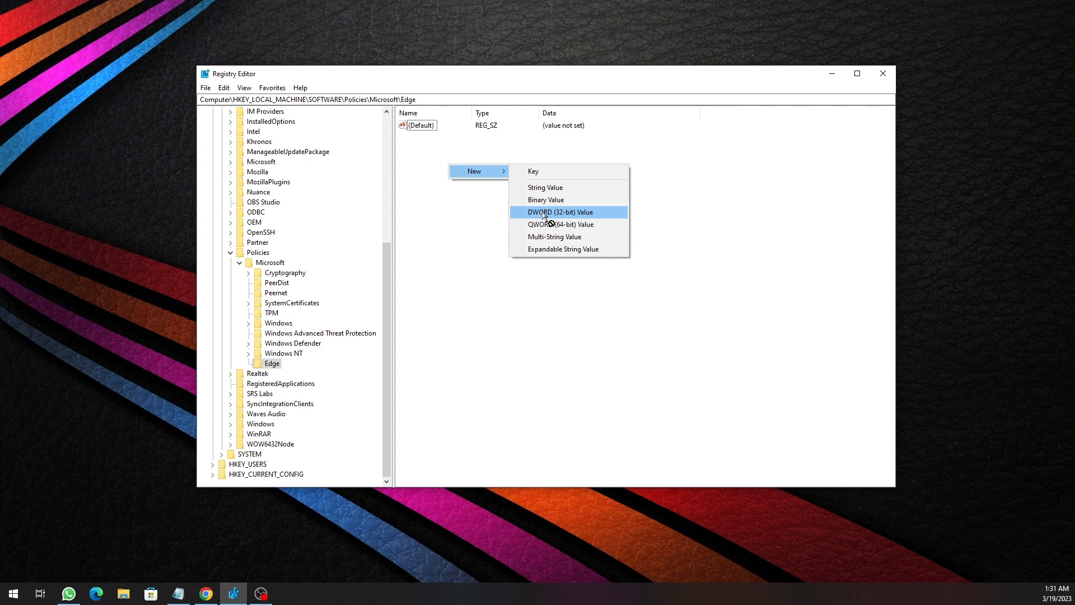
{"action": "left_click", "coordinate": [543, 213]}
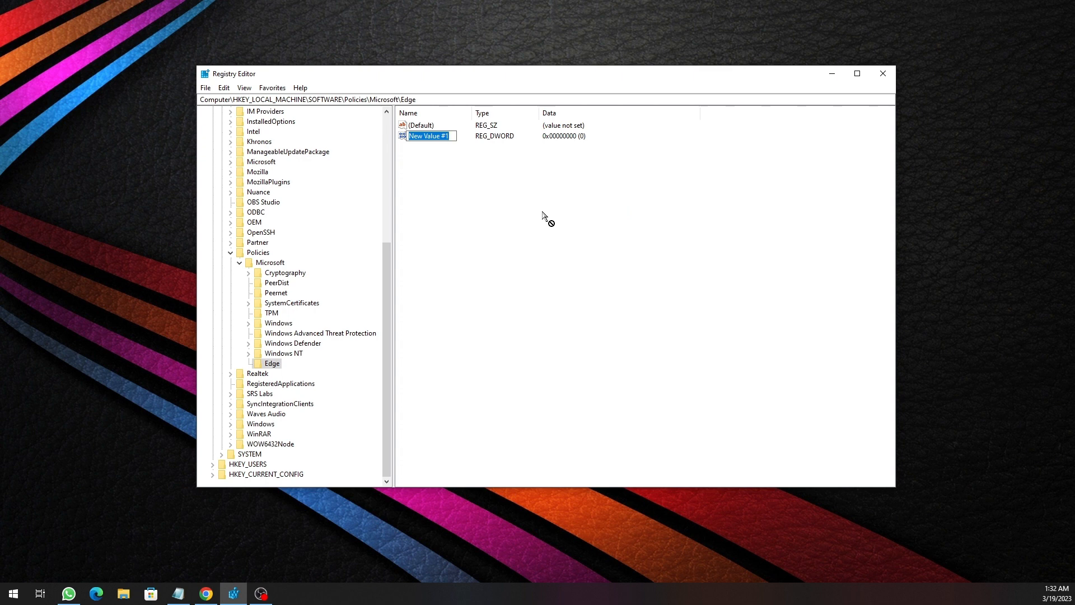
{"action": "type", "text": "Hubs"}
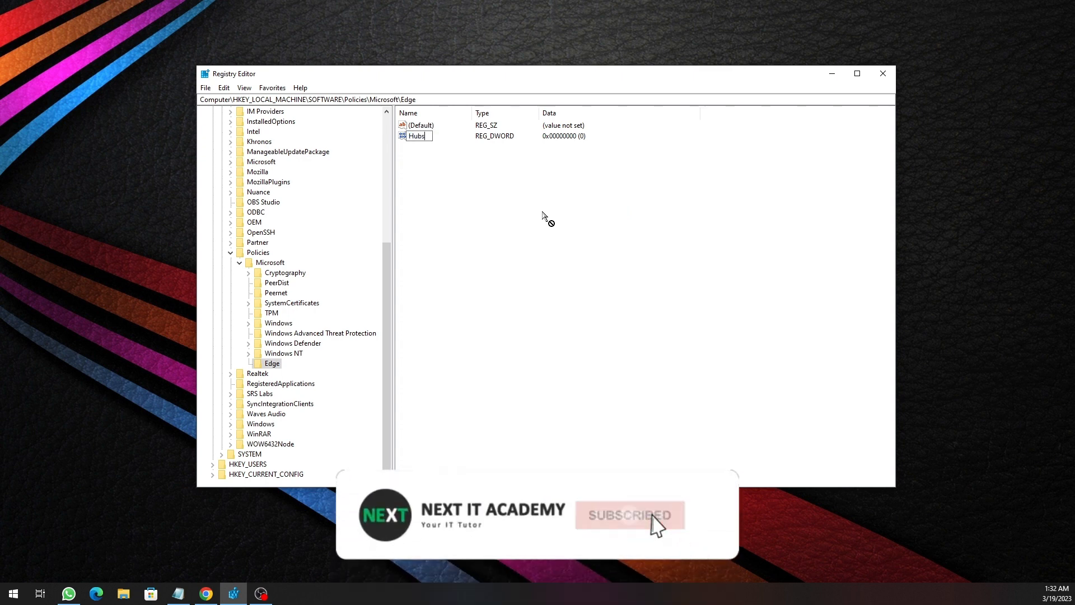
{"action": "type", "text": "Si"}
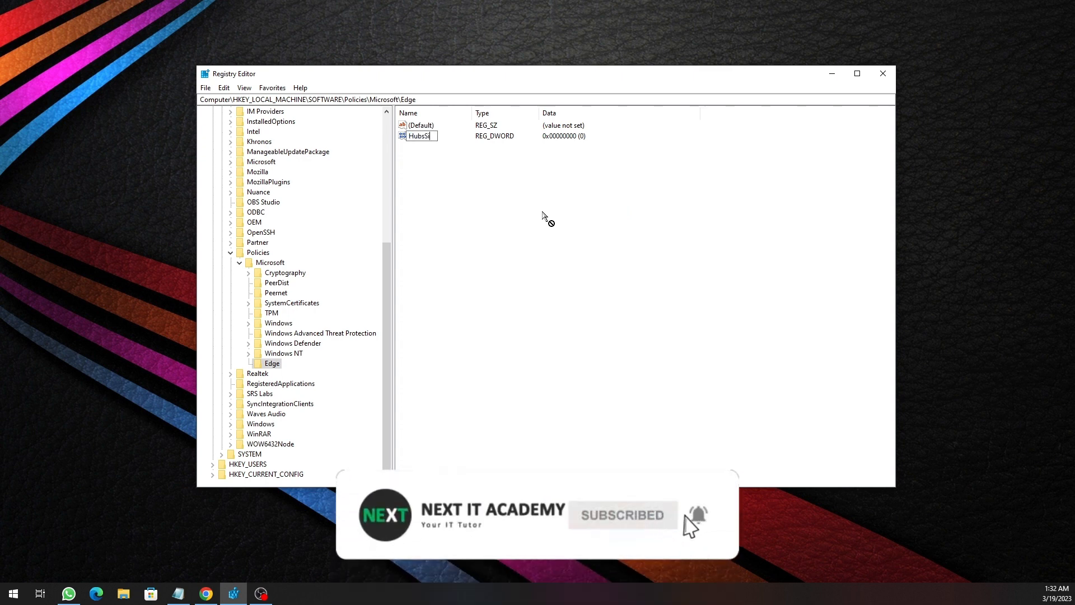
{"action": "type", "text": "debarEnabled"}
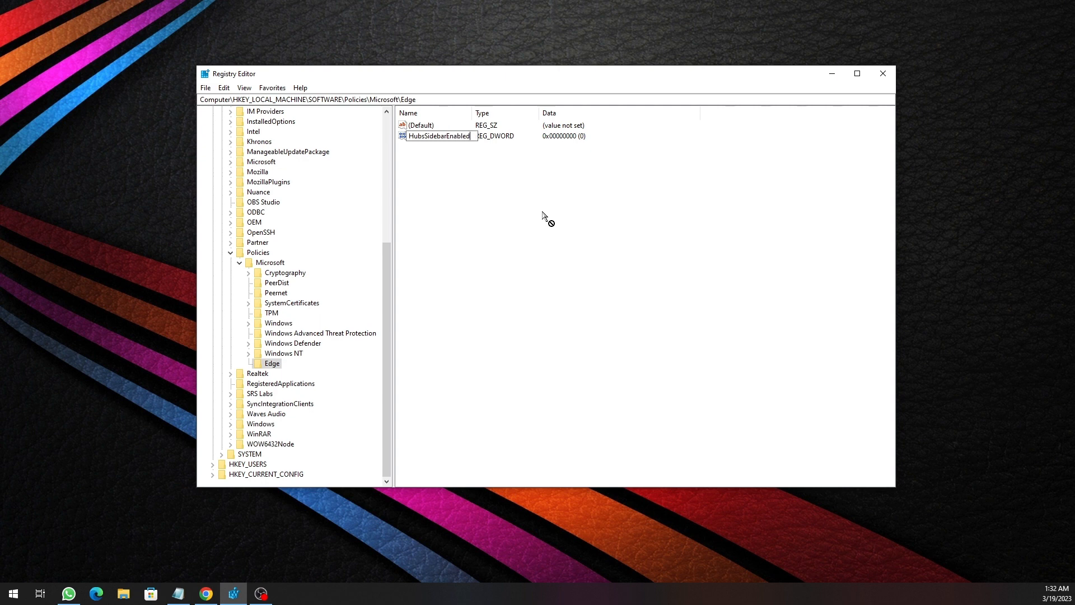
{"action": "key", "text": "Return"}
{"action": "left_click", "coordinate": [542, 212]}
- Widen the Name column of the value list slightly and exit Registry Editor
{"action": "left_click_drag", "start_coordinate": [473, 112], "coordinate": [488, 115]}
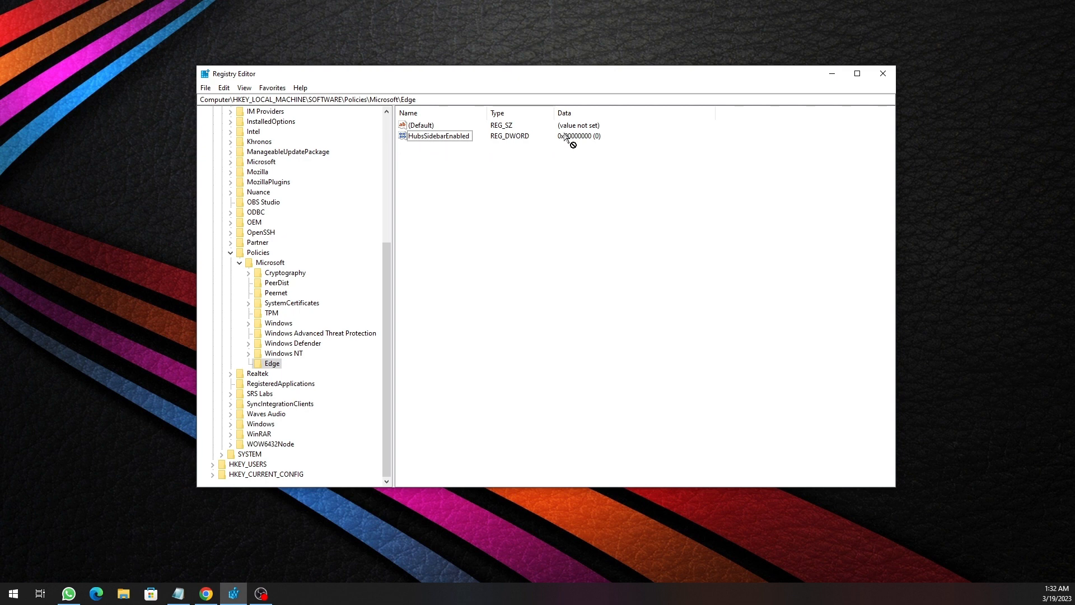
{"action": "left_click", "coordinate": [463, 139]}
{"action": "left_click", "coordinate": [483, 193]}
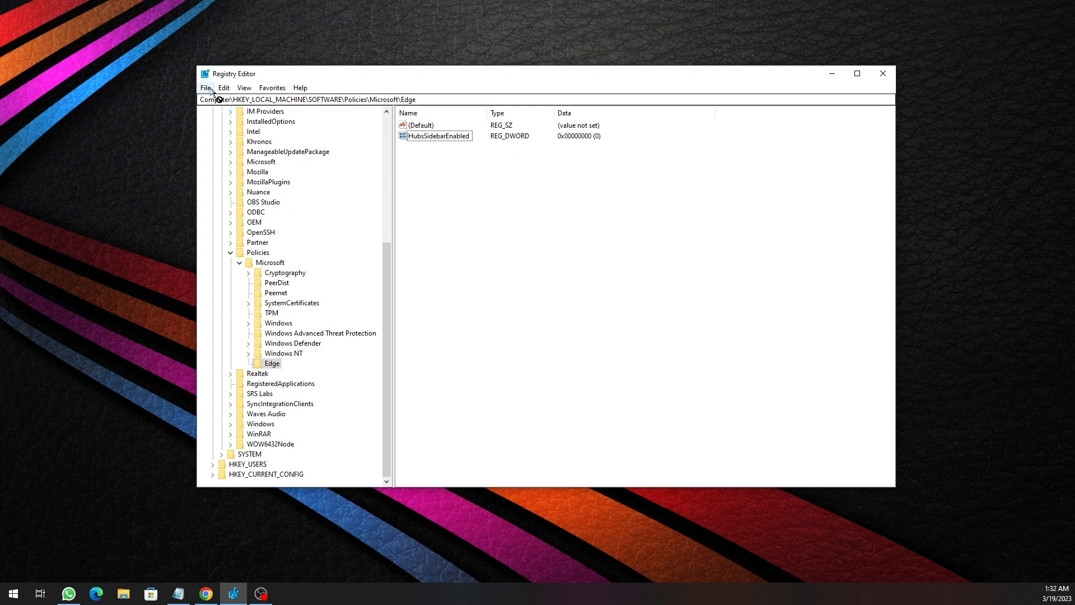
{"action": "left_click", "coordinate": [209, 88]}
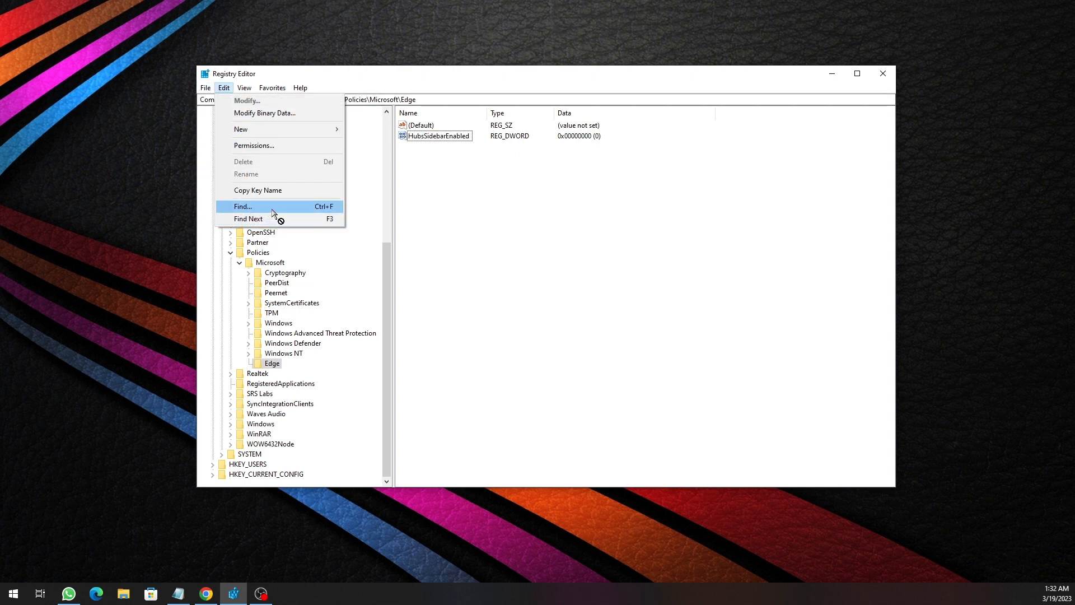
{"action": "mouse_move", "coordinate": [202, 90]}
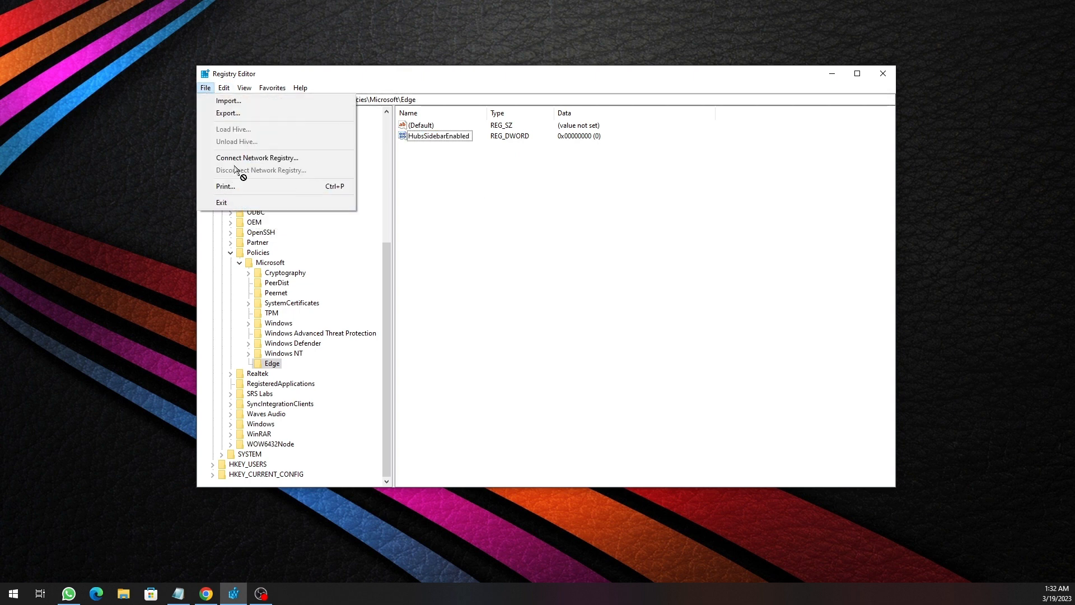
{"action": "left_click", "coordinate": [250, 204]}
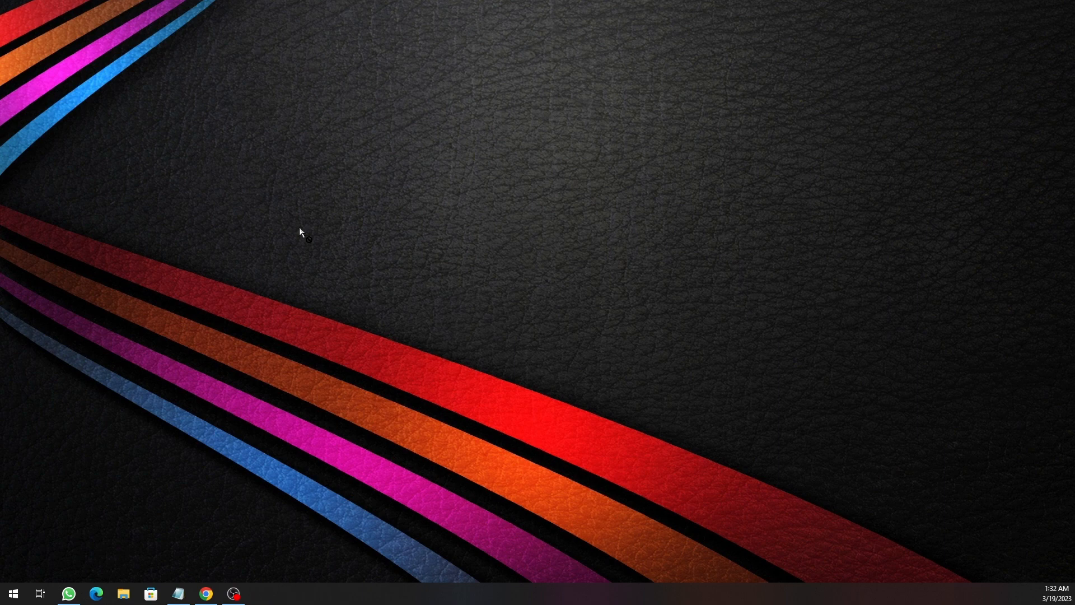
- Launch Microsoft Edge and go to the address edge://policy
{"action": "left_click", "coordinate": [108, 593]}
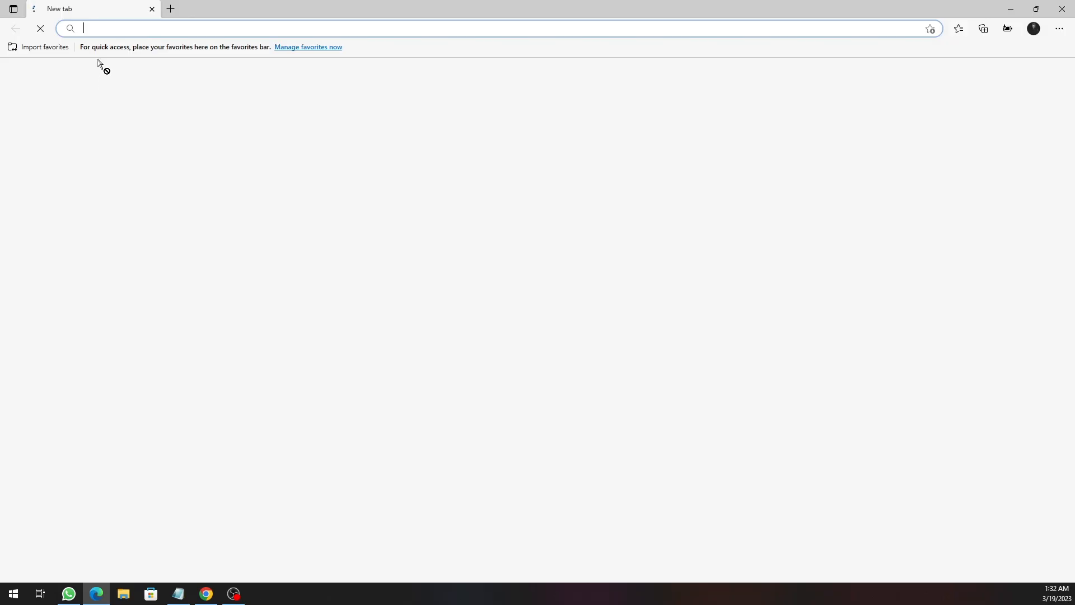
{"action": "left_click", "coordinate": [100, 28]}
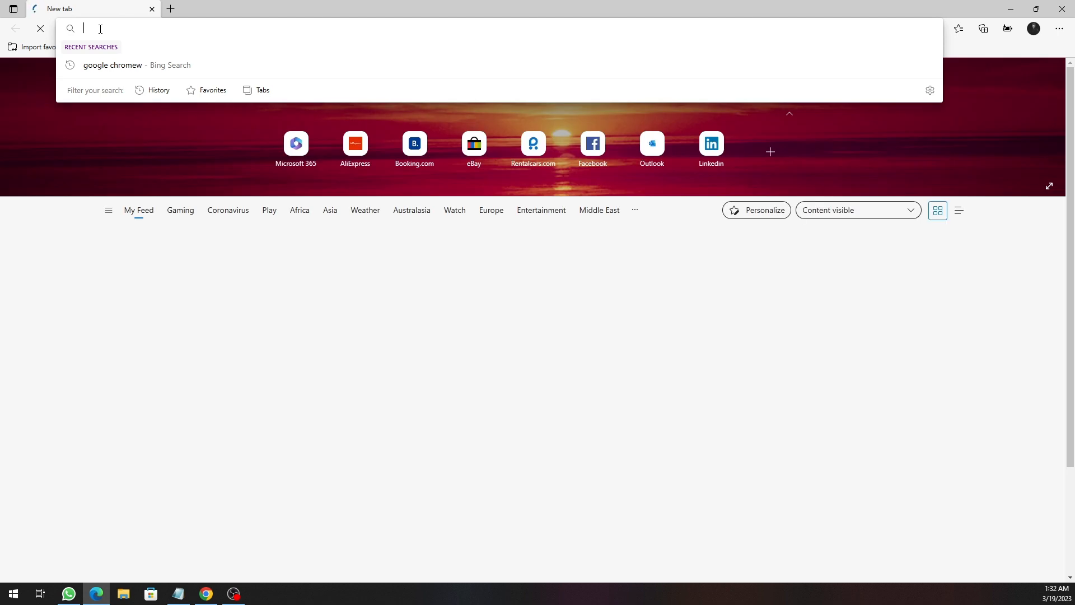
{"action": "type", "text": "edge"}
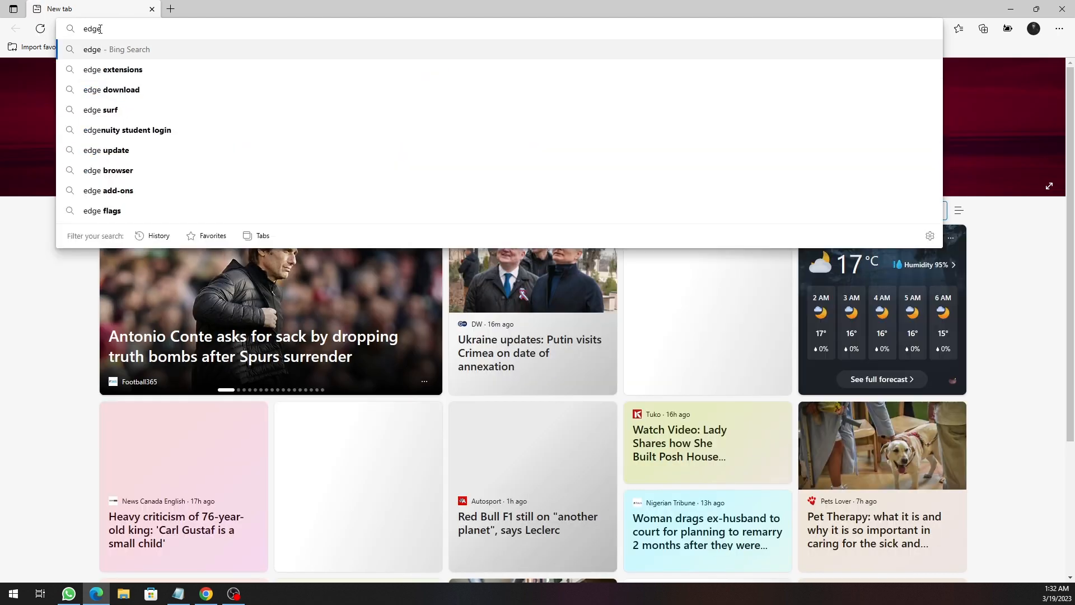
{"action": "type", "text": "://"}
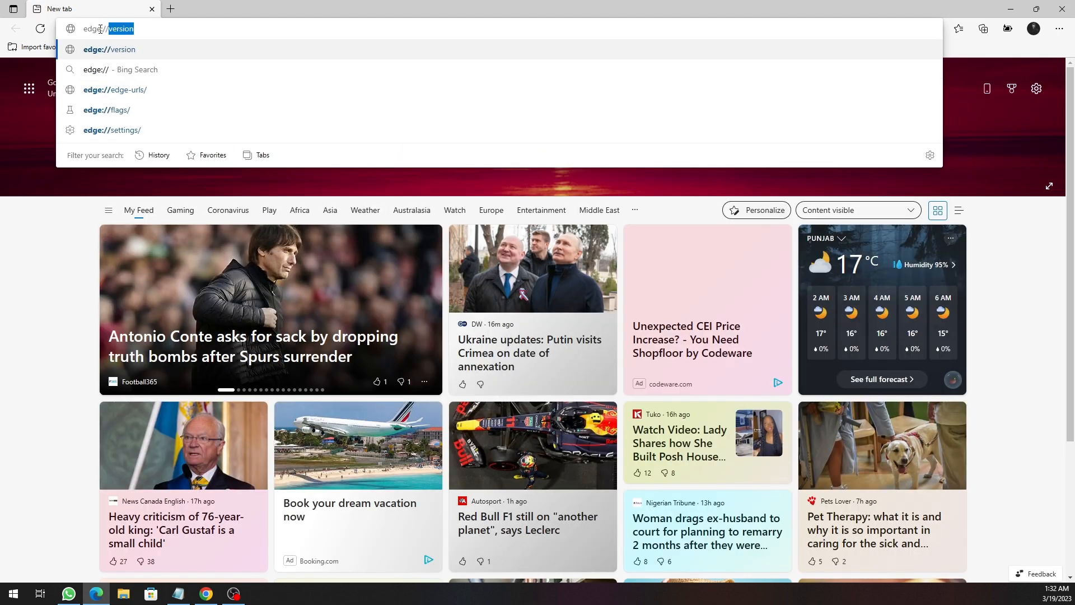
{"action": "type", "text": "poli"}
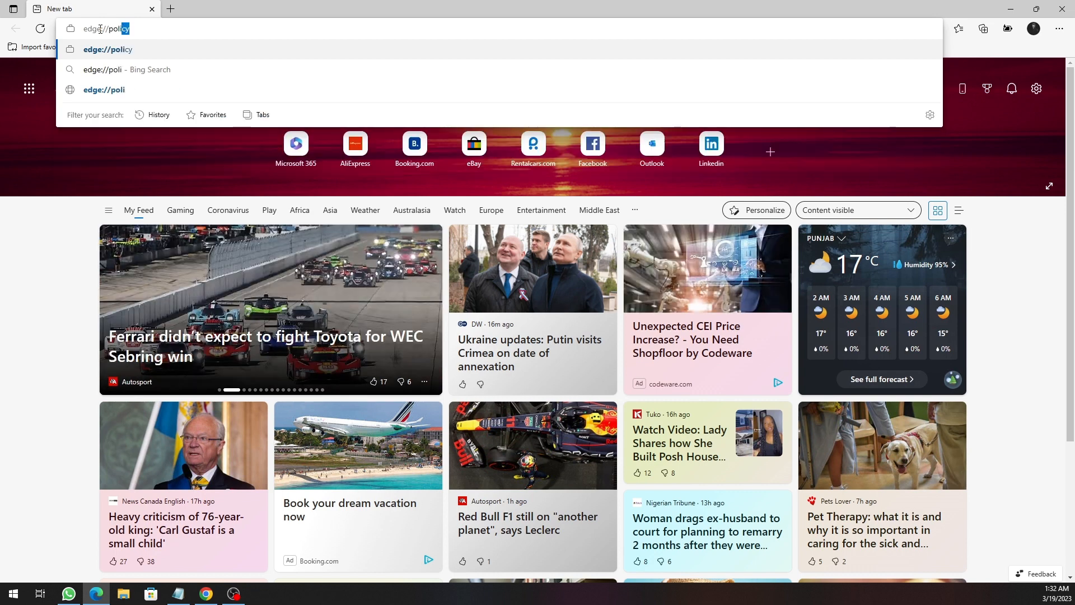
{"action": "type", "text": "cy"}
{"action": "key", "text": "Return"}
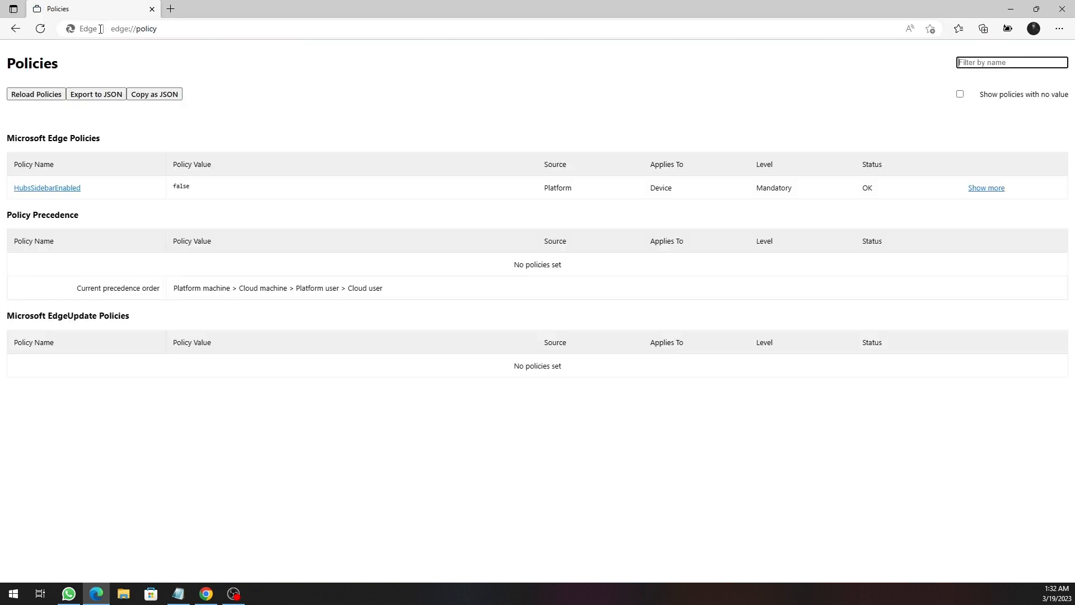
- Check the HubsSidebarEnabled entry under Microsoft Edge Policies and reload the policies
{"action": "left_click", "coordinate": [259, 98]}
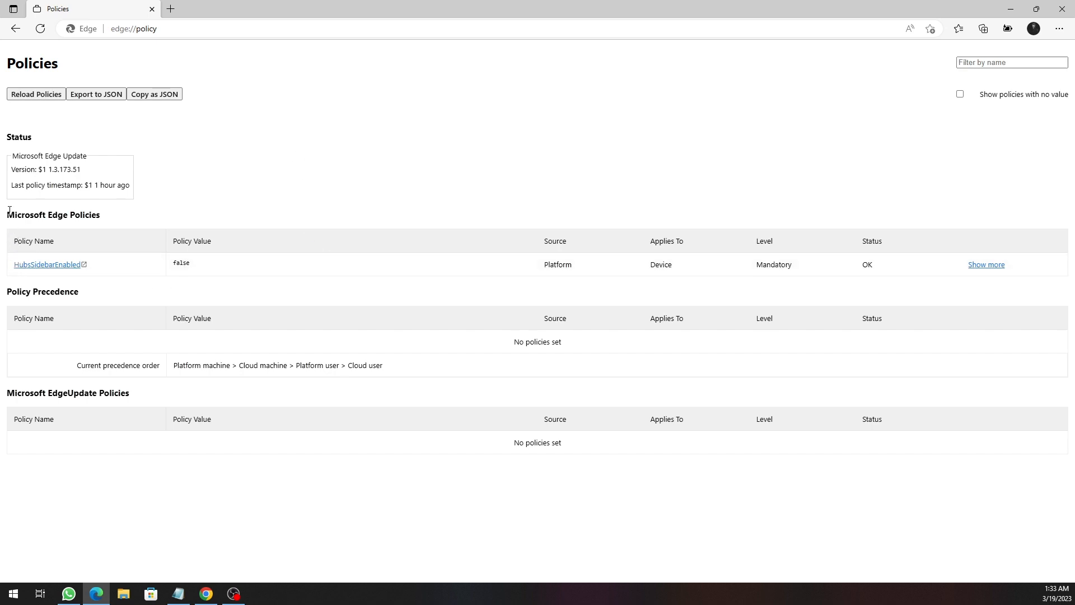
{"action": "left_click_drag", "start_coordinate": [9, 210], "coordinate": [846, 283]}
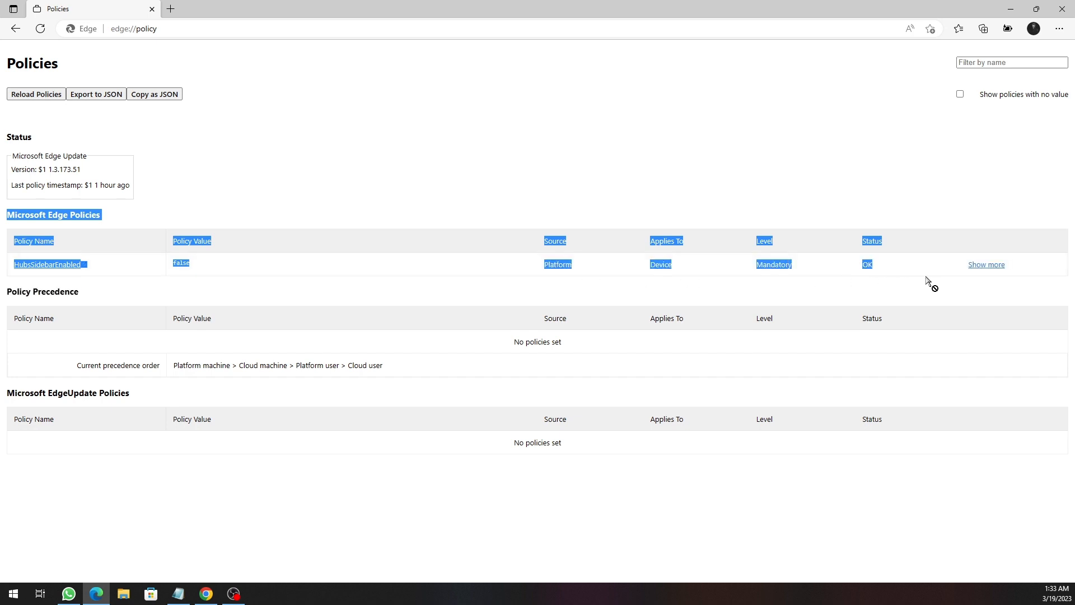
{"action": "left_click", "coordinate": [488, 154]}
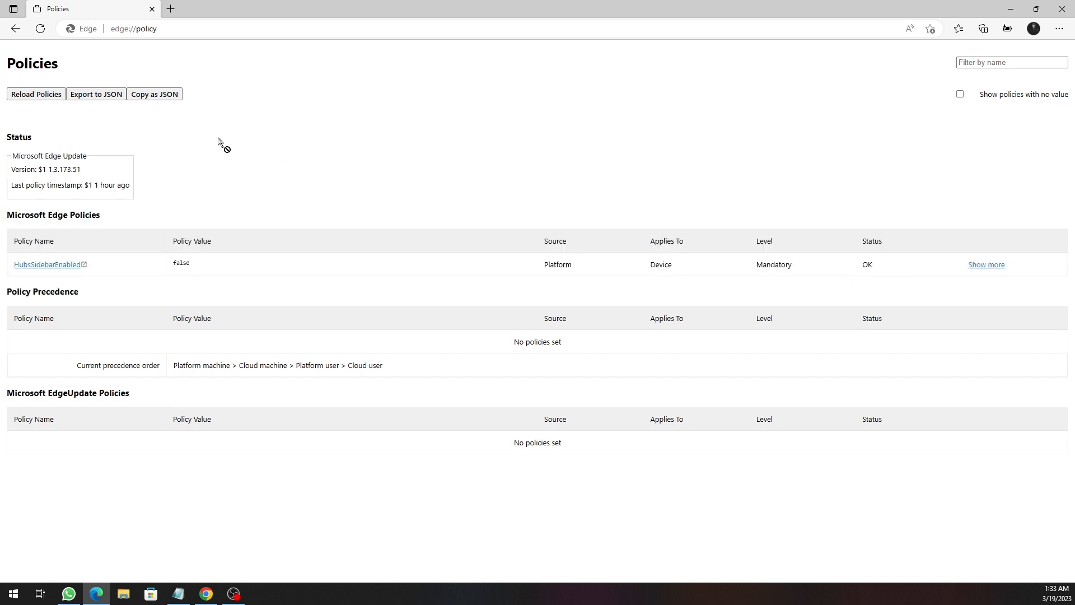
{"action": "left_click", "coordinate": [30, 96]}
{"action": "left_click", "coordinate": [30, 96]}
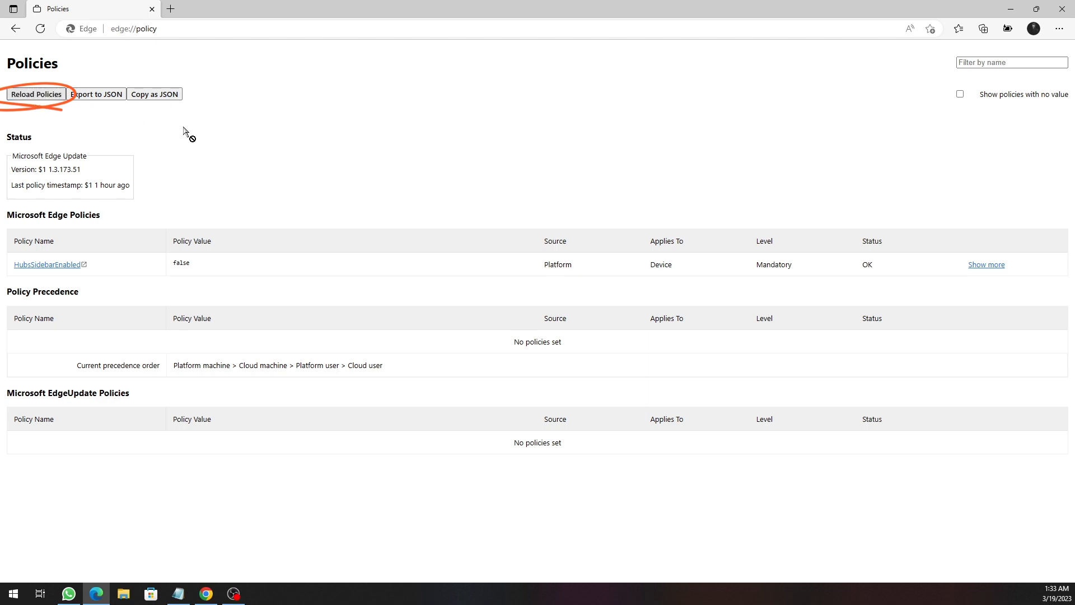